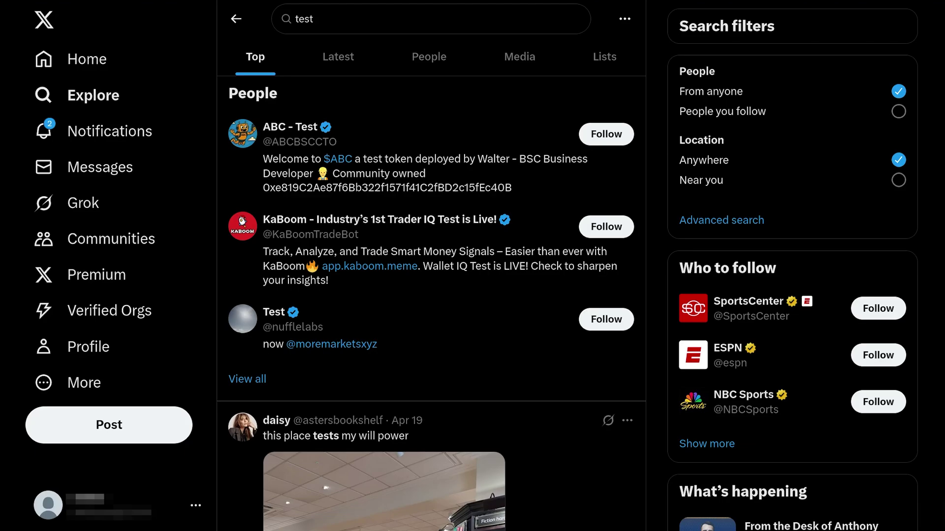
- Replace the old test search in X with 'demonstration geocode:'
click(332, 17)
key(BackSpace)
key(BackSpace)
key(BackSpace)
key(BackSpace)
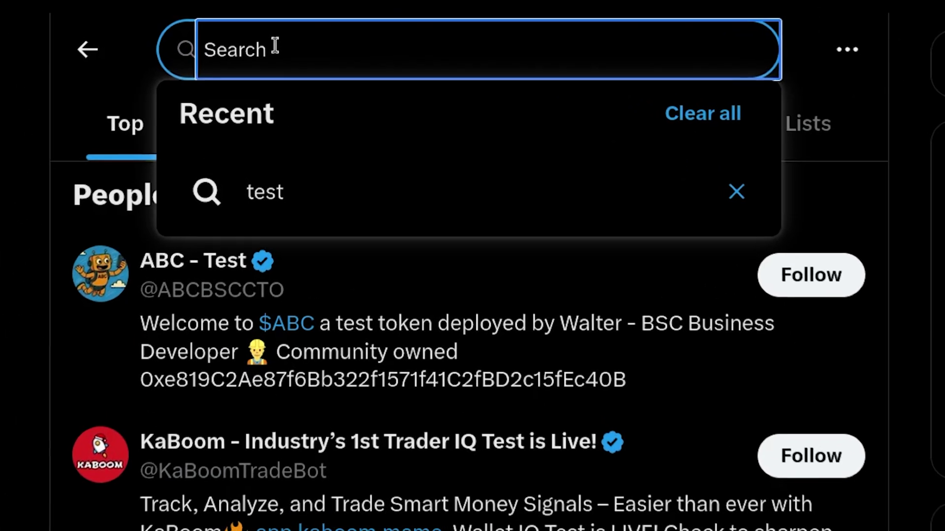
text(demonst)
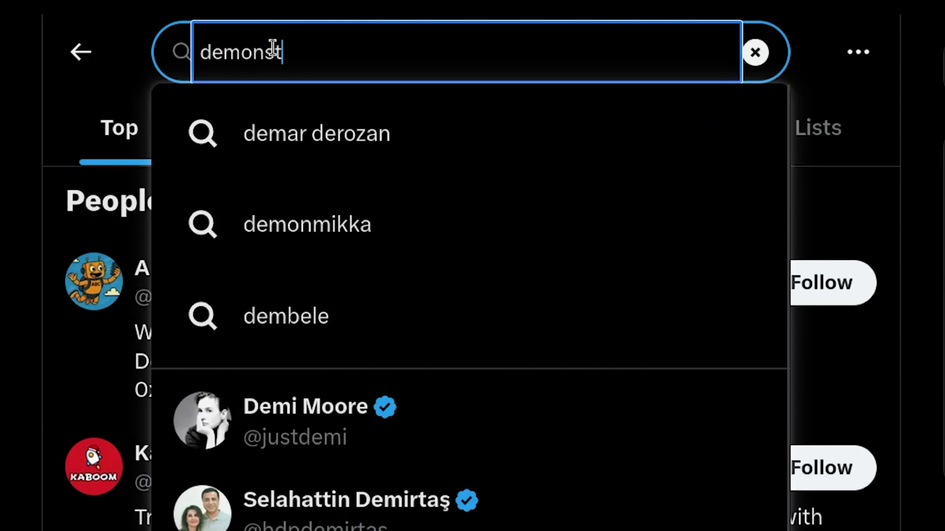
text(ration geo)
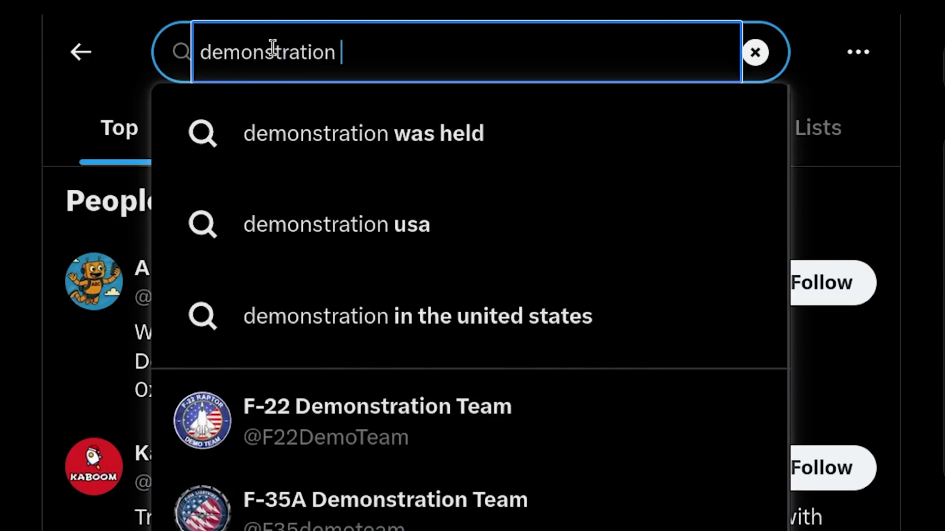
text(code)
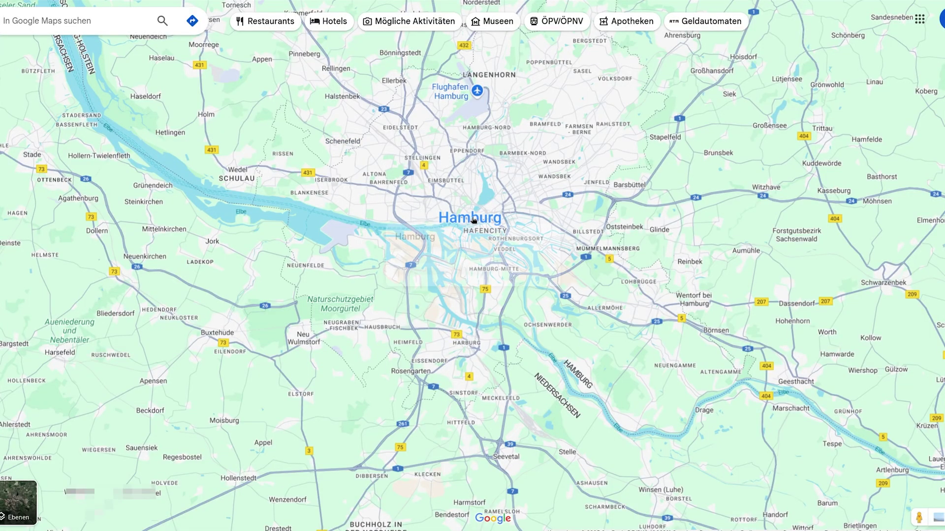
- Copy central Hamburg's coordinates from Google Maps
mouse_move(471, 219)
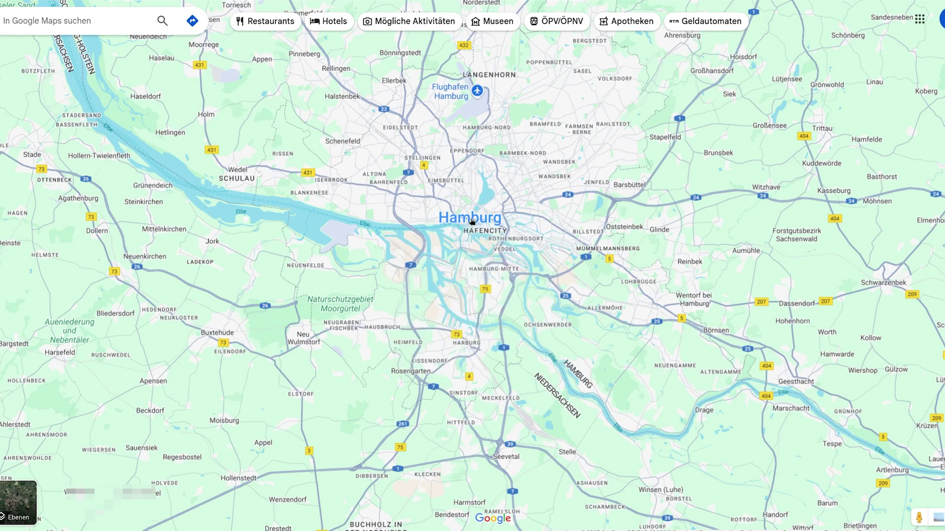
right_click(471, 220)
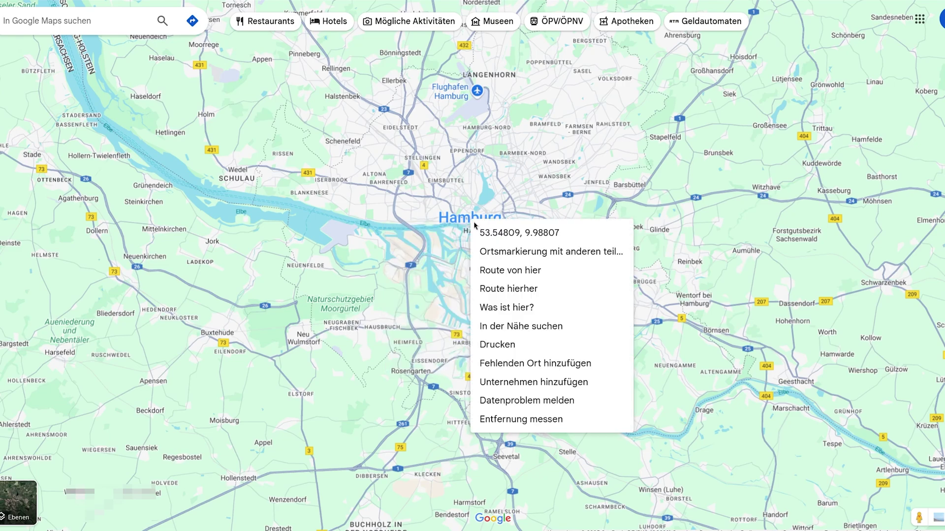
click(547, 239)
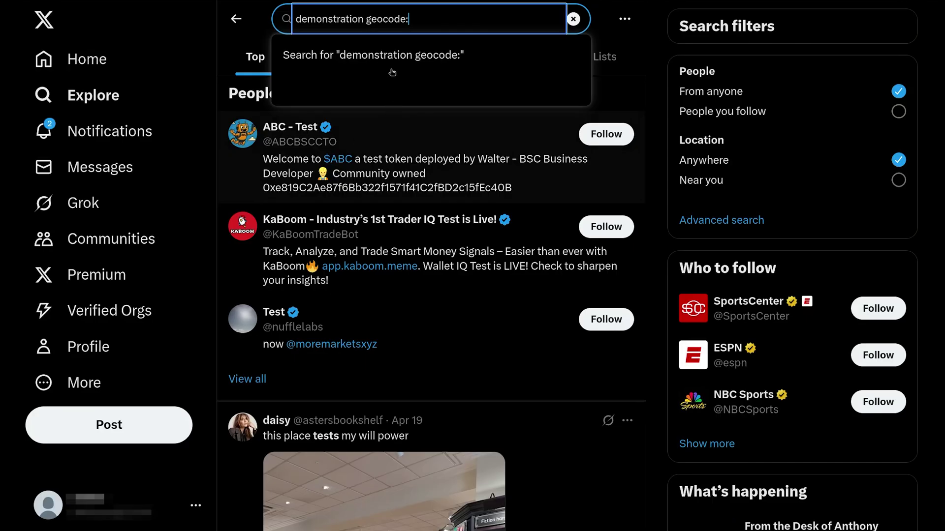
- Paste Hamburg's coordinates after geocode: and remove the space after the comma
text(53.54808891129482, 9.988068376907718)
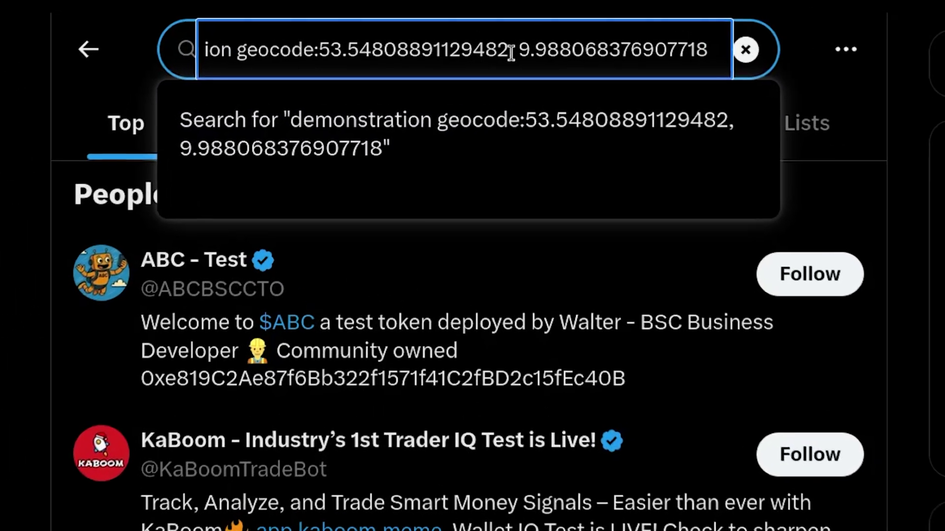
click(509, 49)
key(BackSpace)
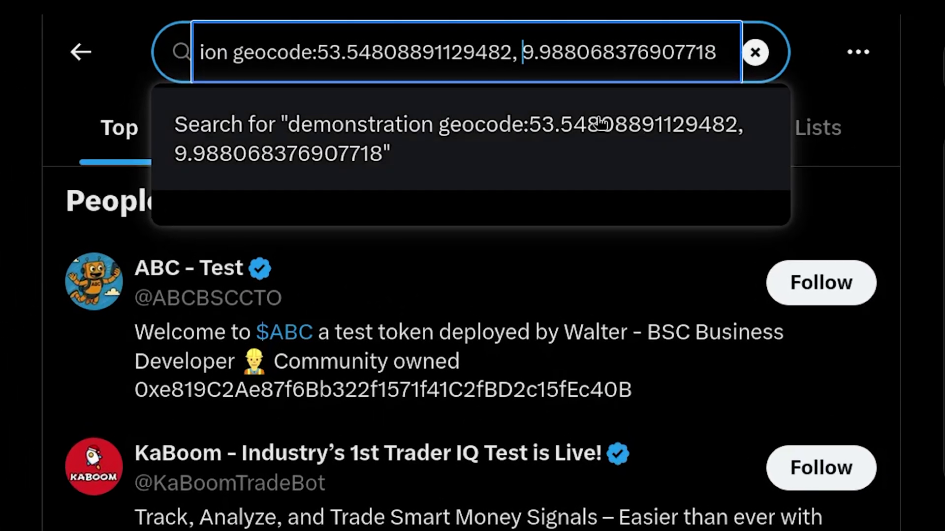
- Append a 10km radius to the geocode query and run the search
key(End)
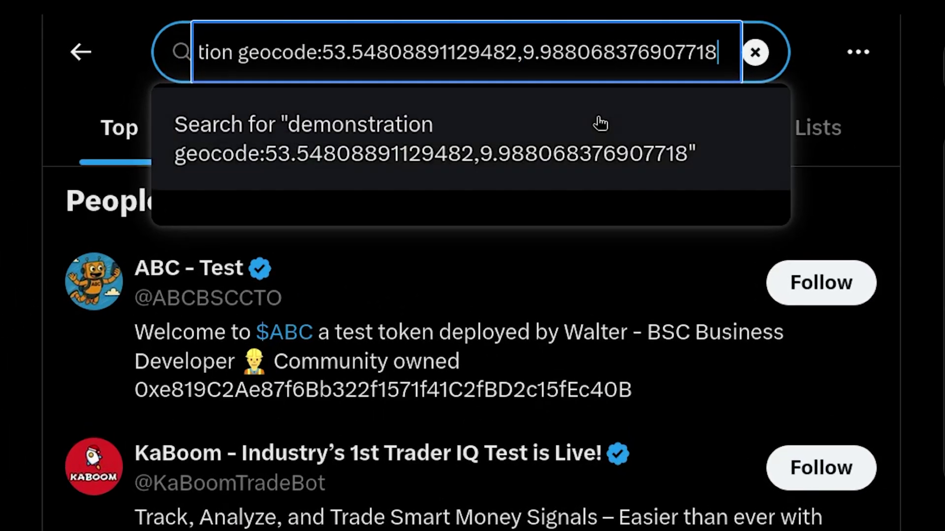
key(BackSpace)
text(,)
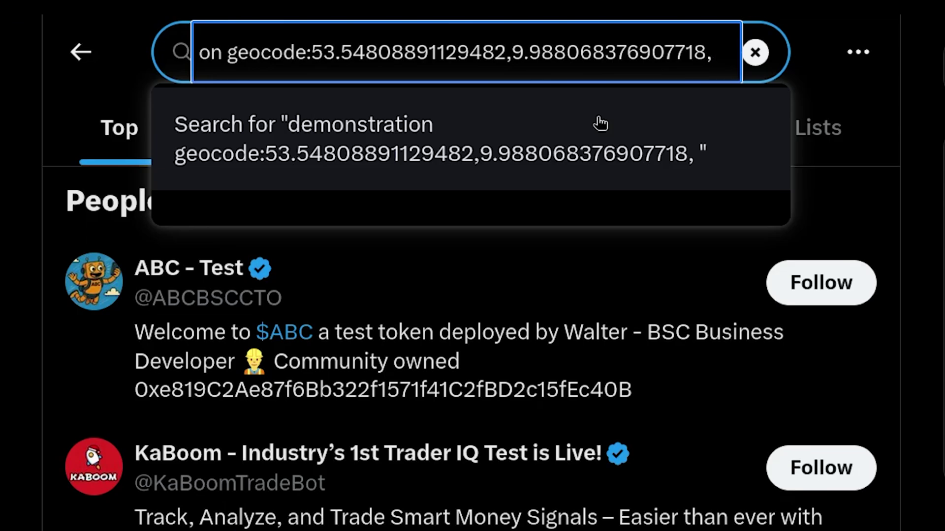
text(5km)
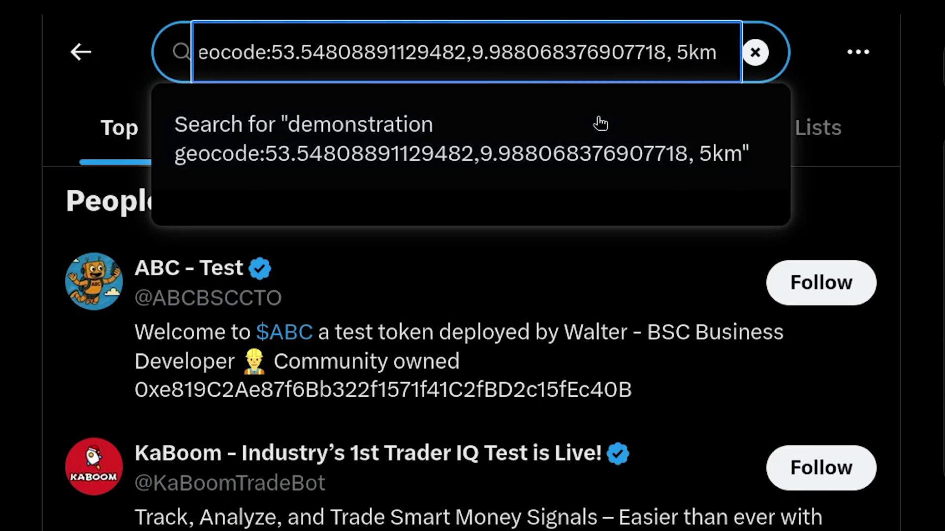
key(BackSpace)
key(BackSpace)
key(BackSpace)
text(1)
key(BackSpace)
key(BackSpace)
text(10km)
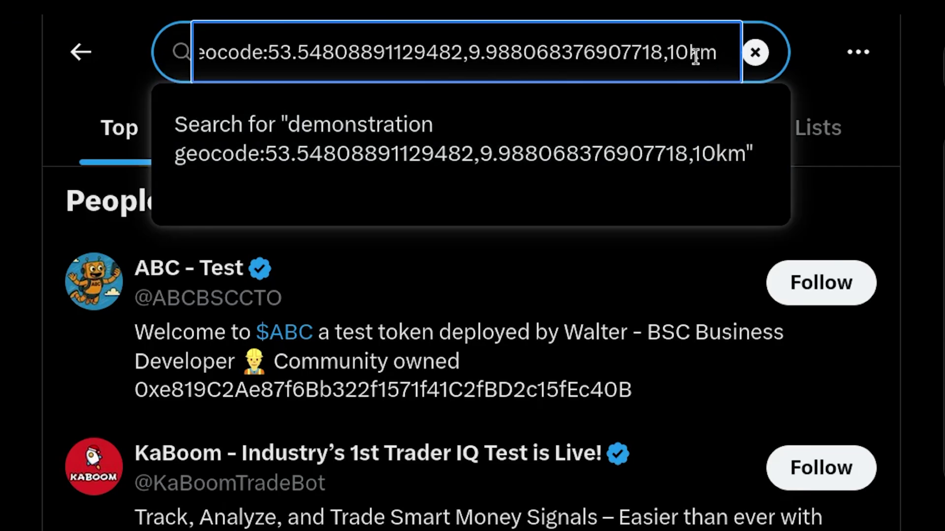
key(Return)
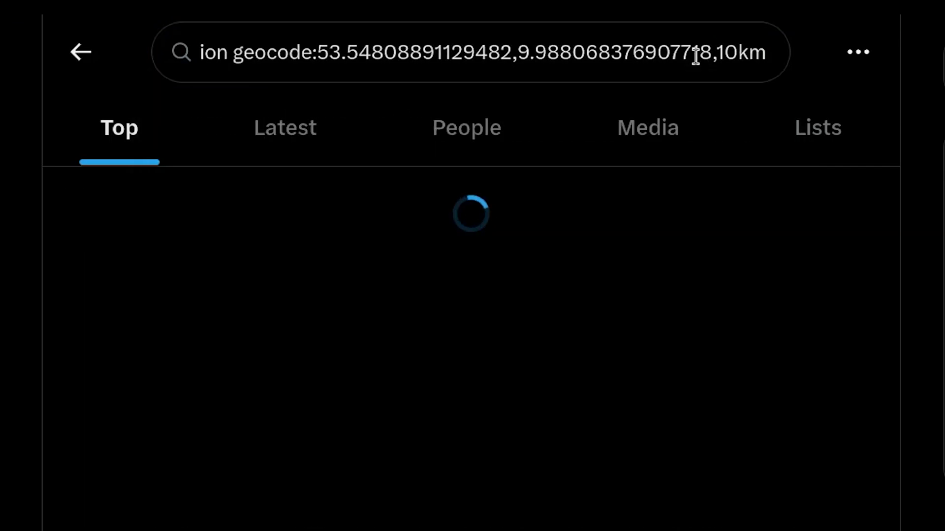
- Switch the geocode results to Latest and scroll through the newest posts
click(287, 129)
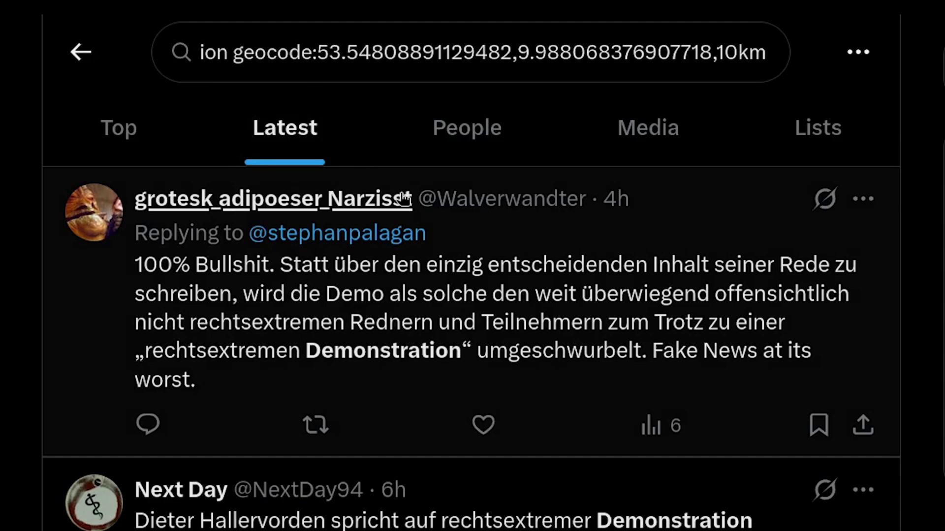
scroll(553, 263, down, 3)
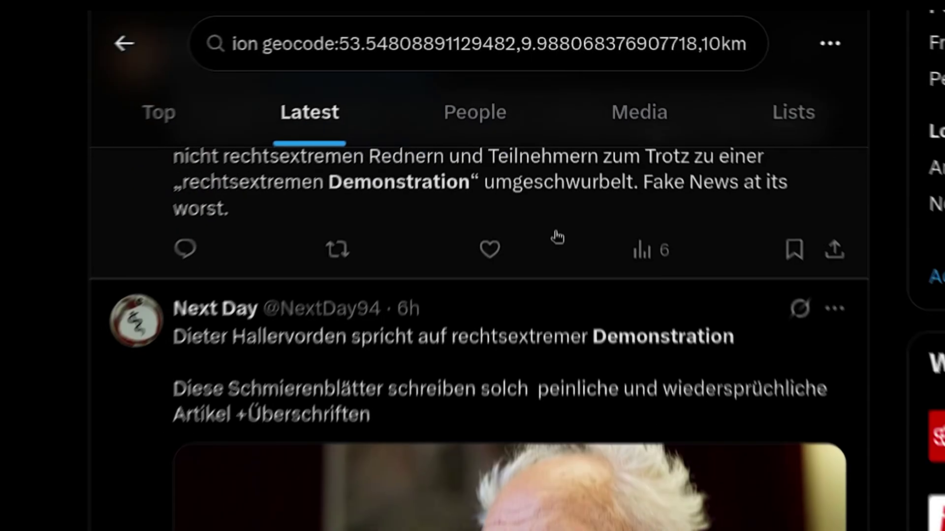
scroll(557, 237, down, 3)
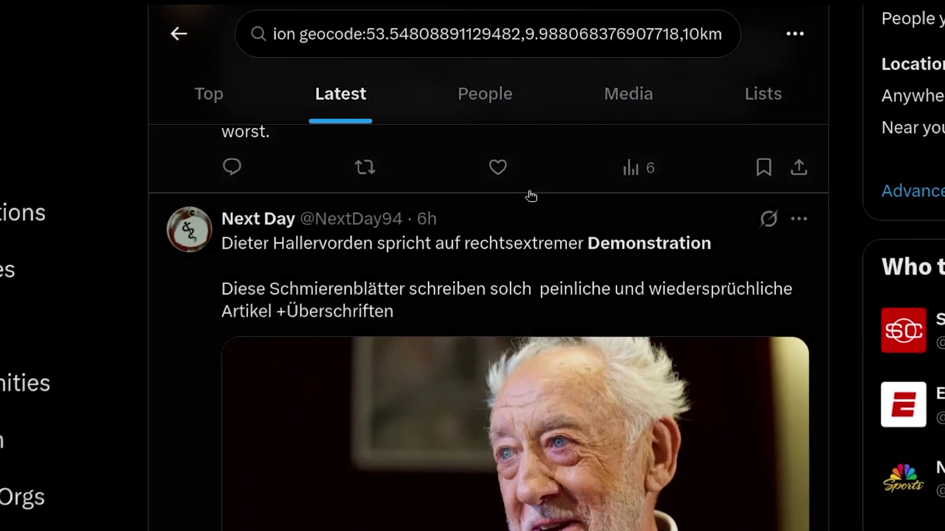
scroll(345, 236, up, 2)
scroll(192, 243, down, 6)
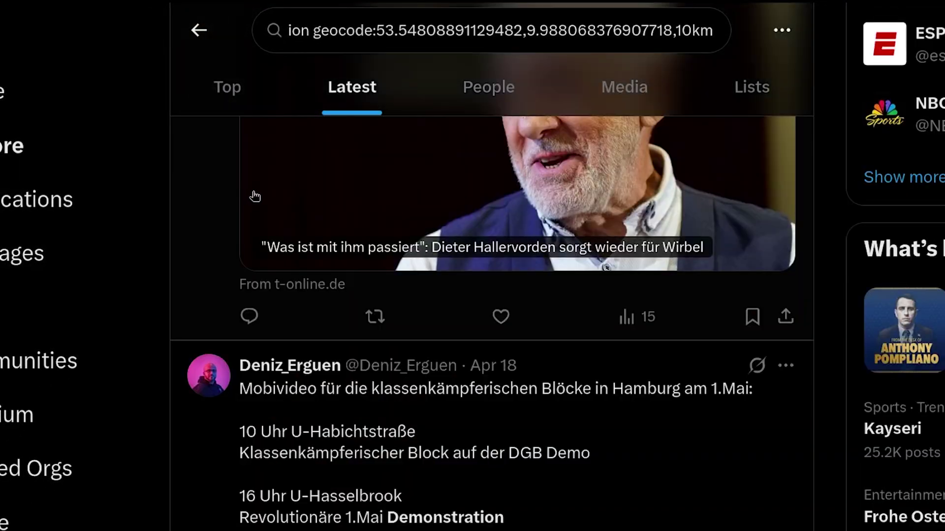
scroll(254, 197, down, 3)
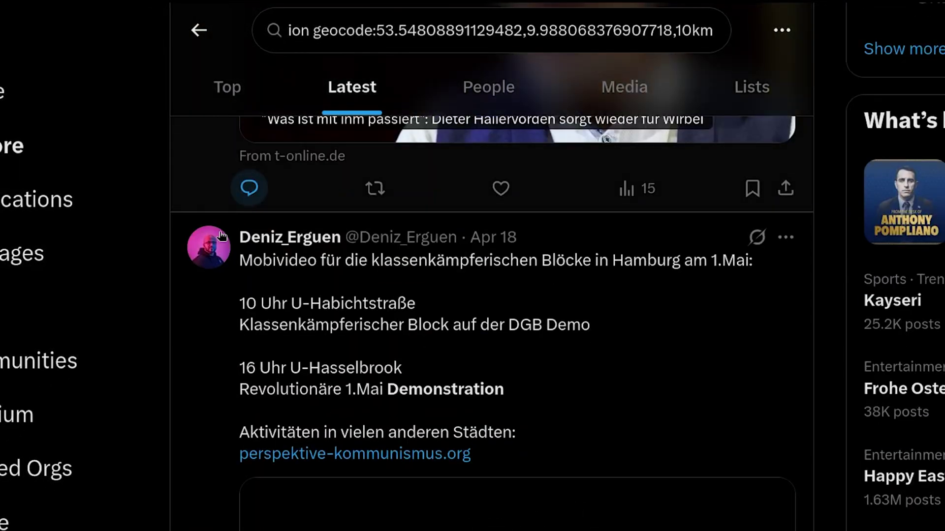
scroll(210, 195, down, 3)
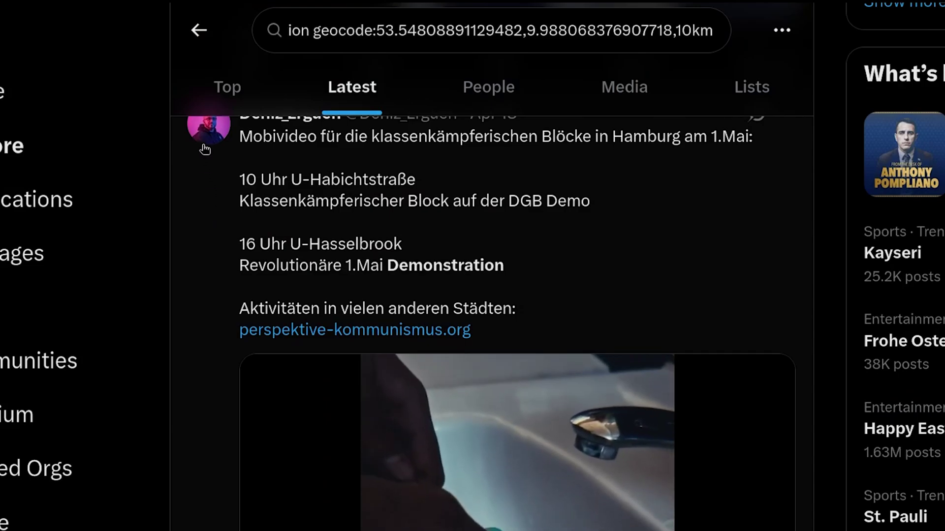
- Check the profile behind the Hamburg May Day post, then continue scrolling the results
click(203, 148)
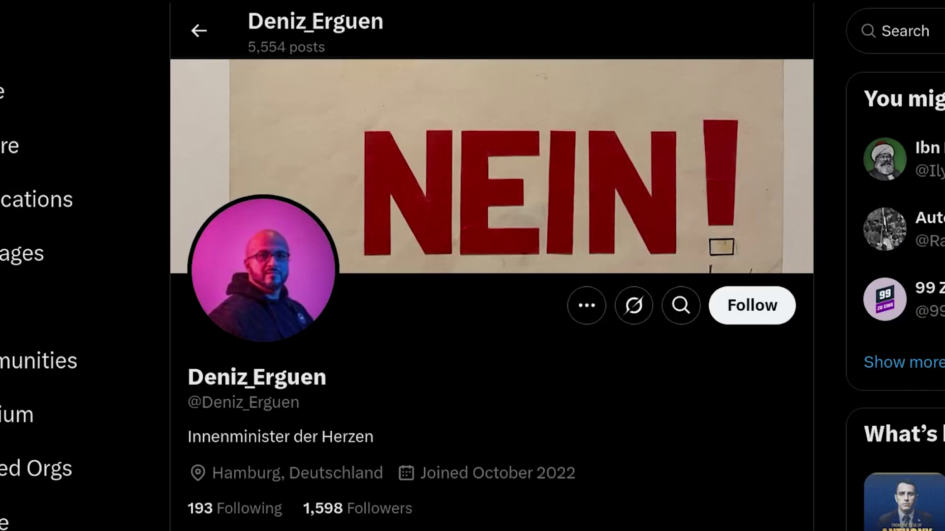
key(alt+Left)
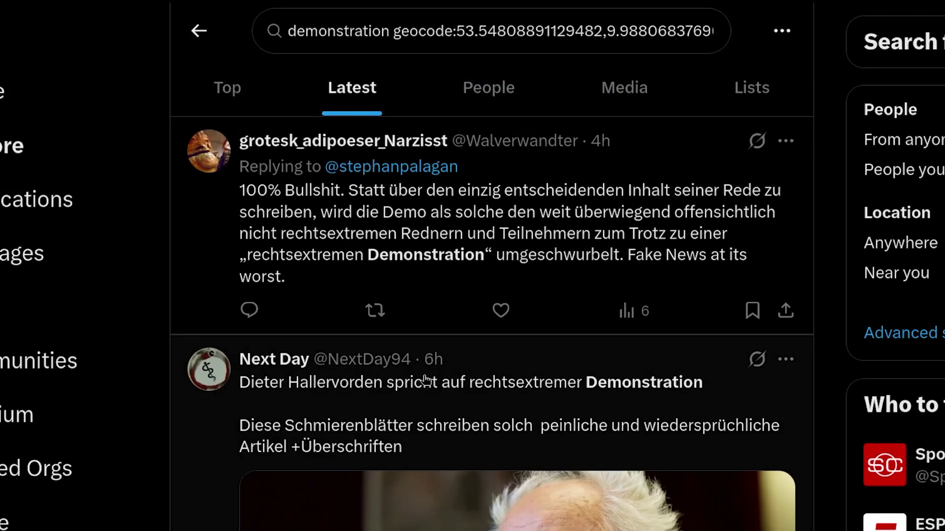
scroll(422, 366, down, 10)
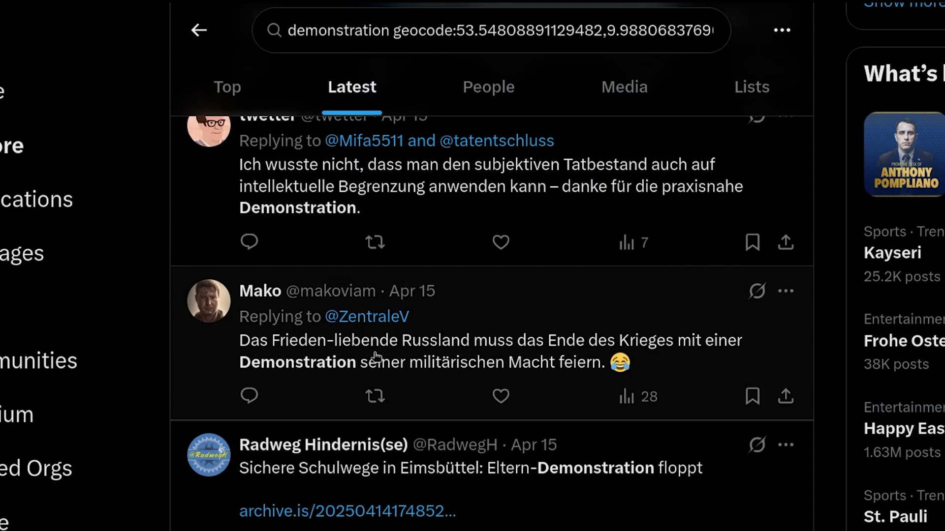
scroll(301, 402, down, 2)
- Open the Radweg Hindernis cycling account's profile, then return to the results
click(217, 341)
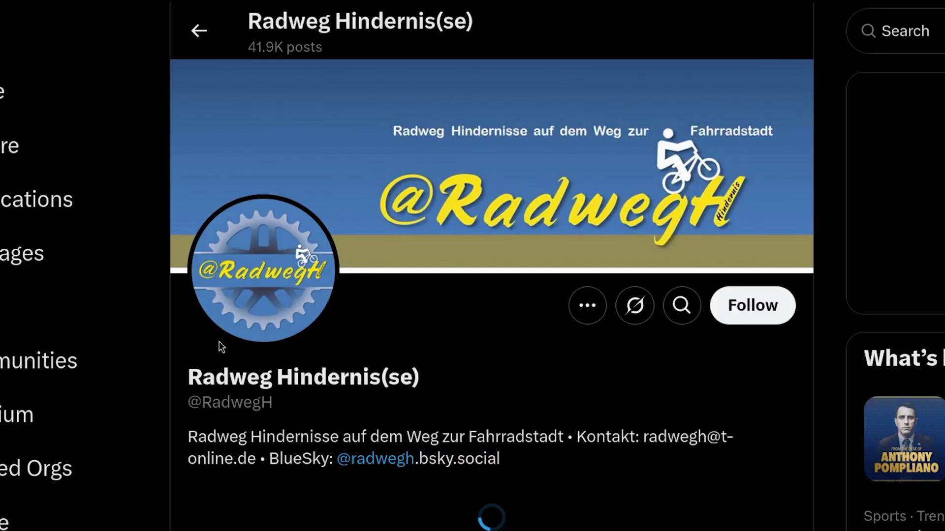
scroll(262, 315, down, 3)
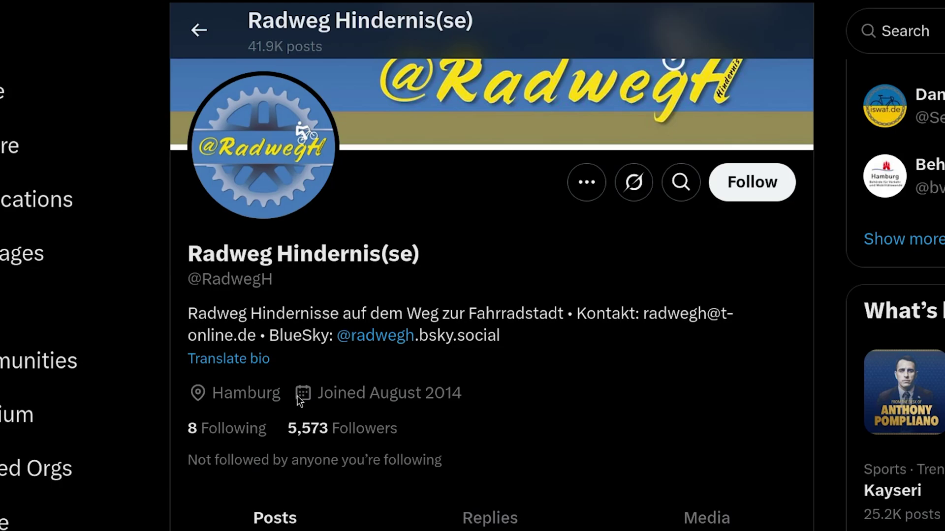
click(199, 23)
- Add filter:native_video to the Hamburg geocode query and search again
click(645, 30)
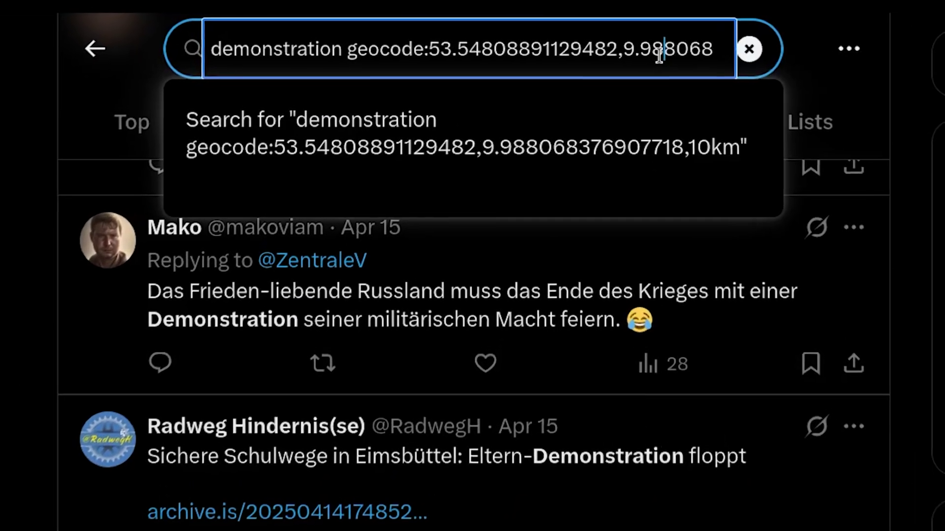
key(End)
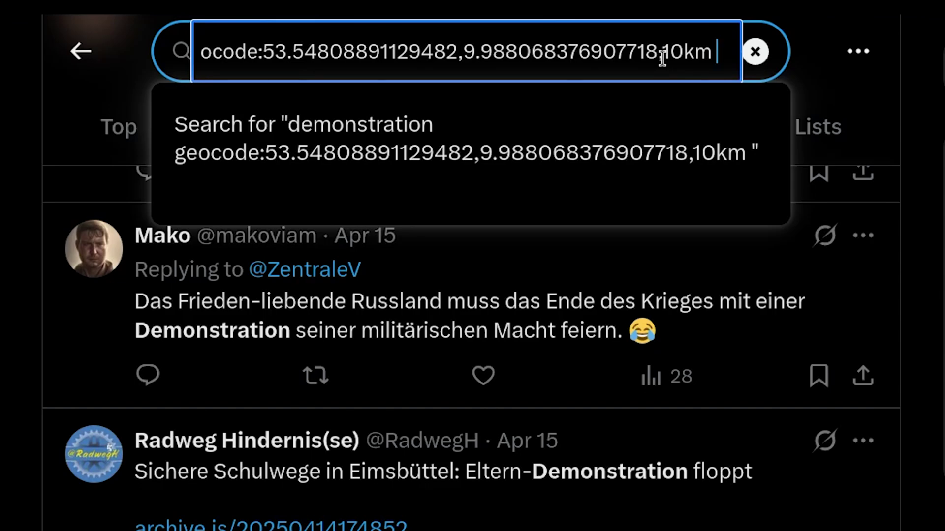
text(filter:)
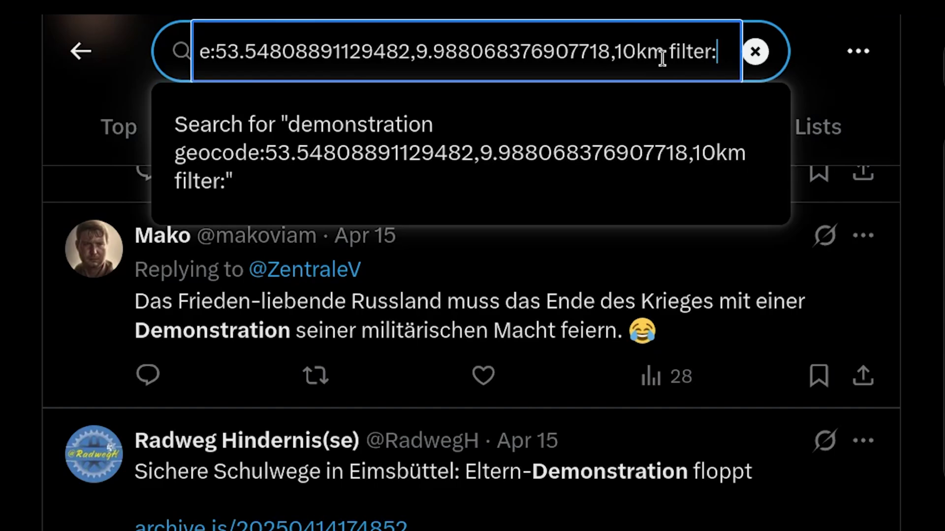
text(native_vi)
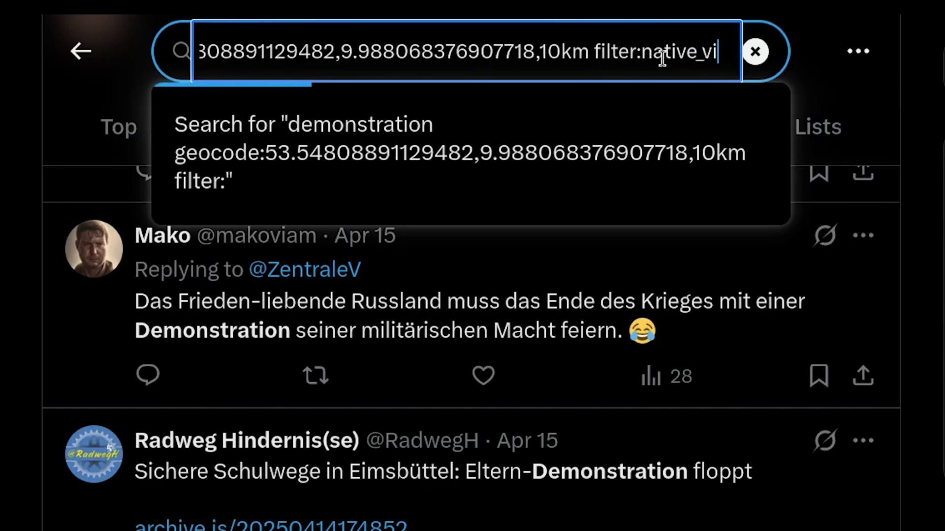
text(deo)
key(Return)
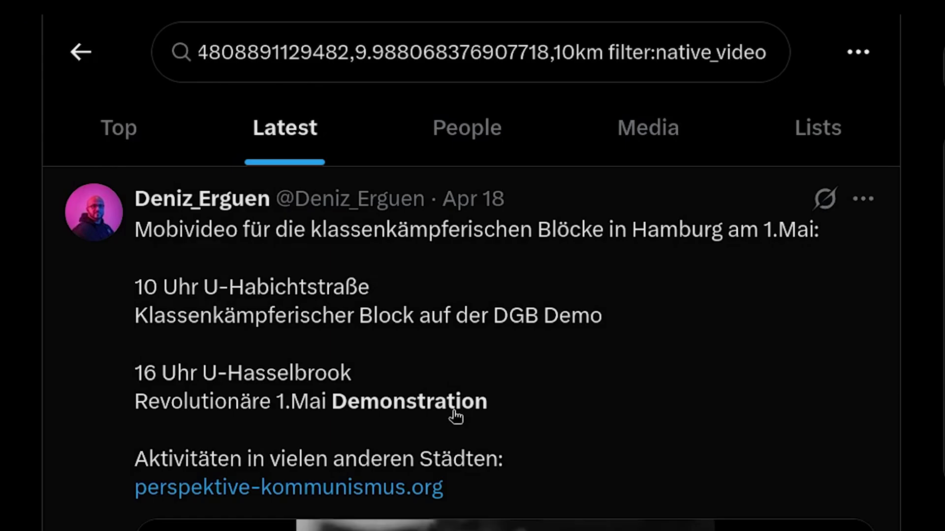
scroll(455, 415, down, 10)
scroll(454, 422, up, 10)
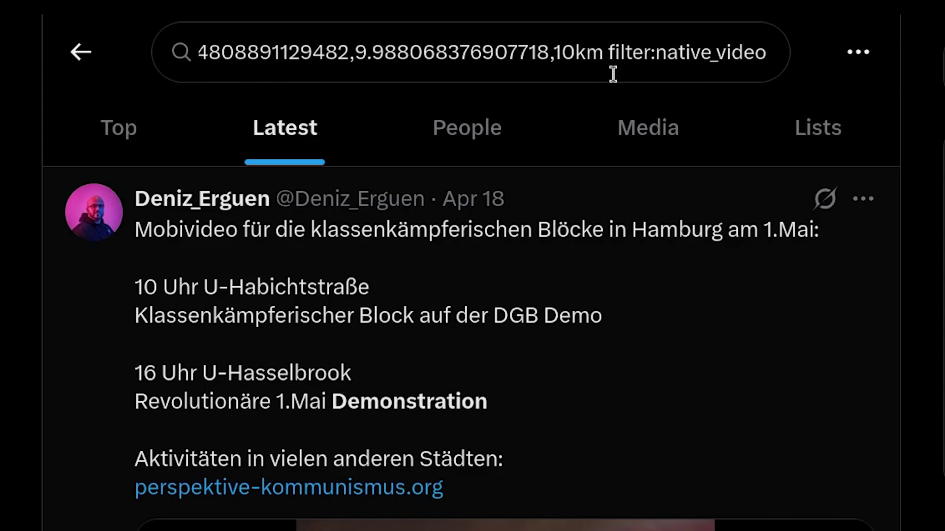
- Widen the search radius from 10km to 15km and resubmit
click(577, 52)
key(BackSpace)
text(5)
key(Return)
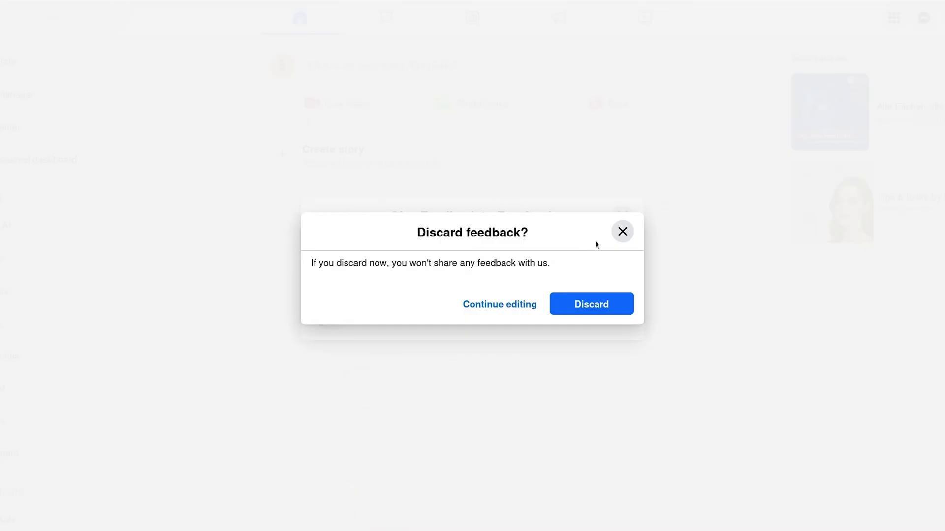
- Close the Facebook feedback dialog and discard the feedback
click(622, 237)
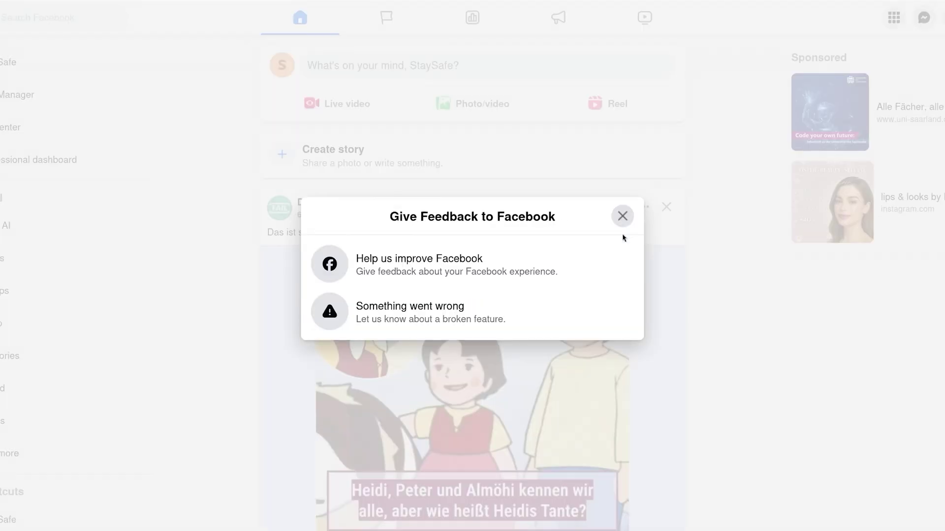
click(623, 217)
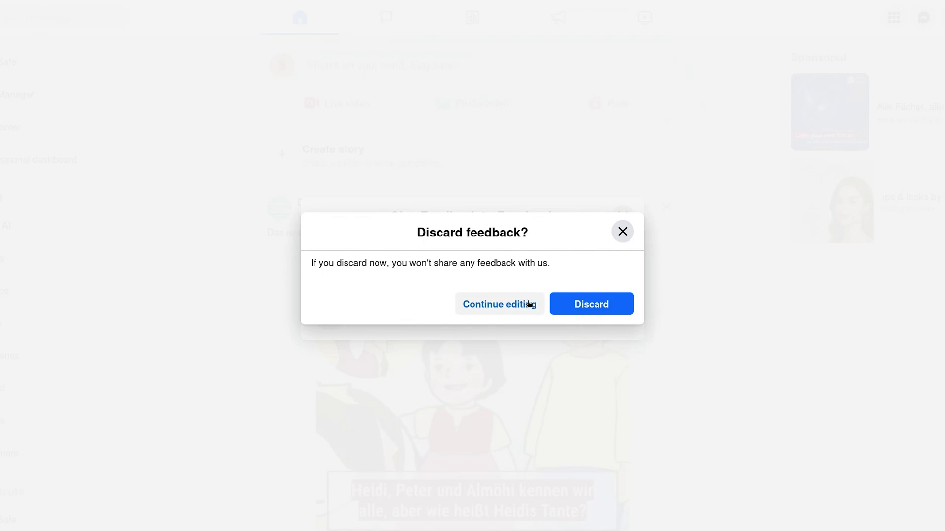
click(561, 303)
- Search Facebook for 'demonstration'
click(74, 26)
text(d)
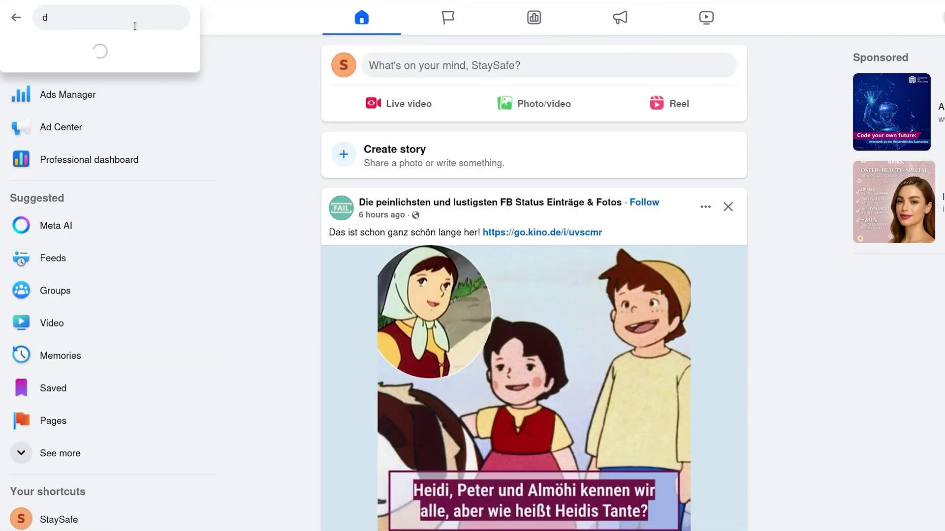
text(meon)
key(ctrl+a)
text(demonstration)
key(Return)
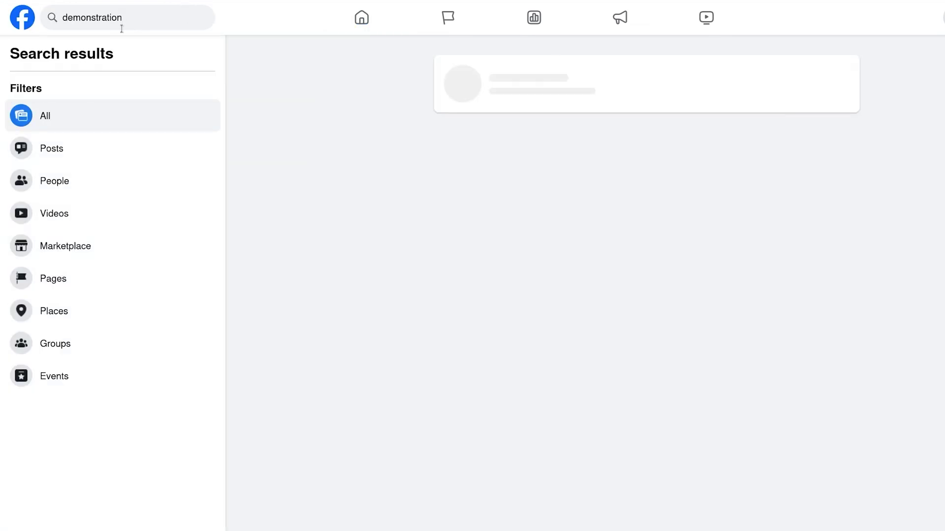
- Filter the results to Posts, Public posts, and tagged location Hamburg, Germany
click(80, 148)
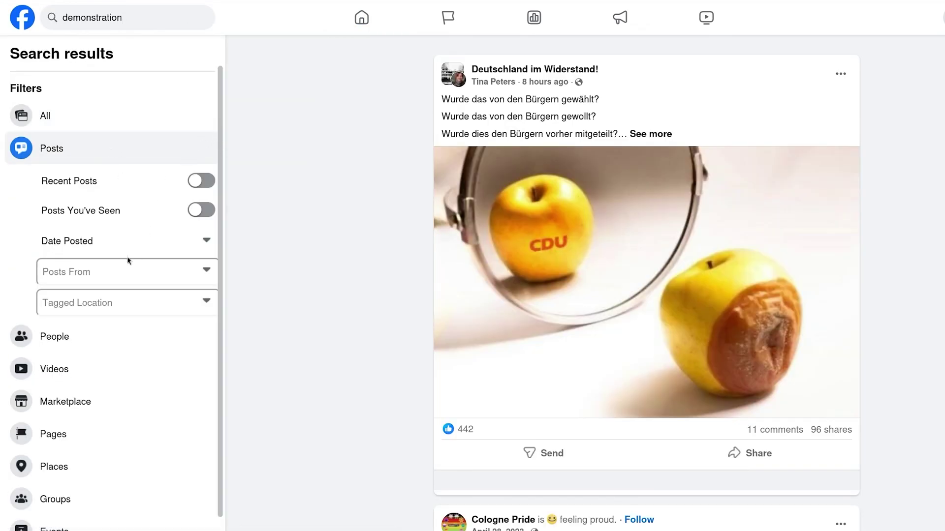
click(123, 268)
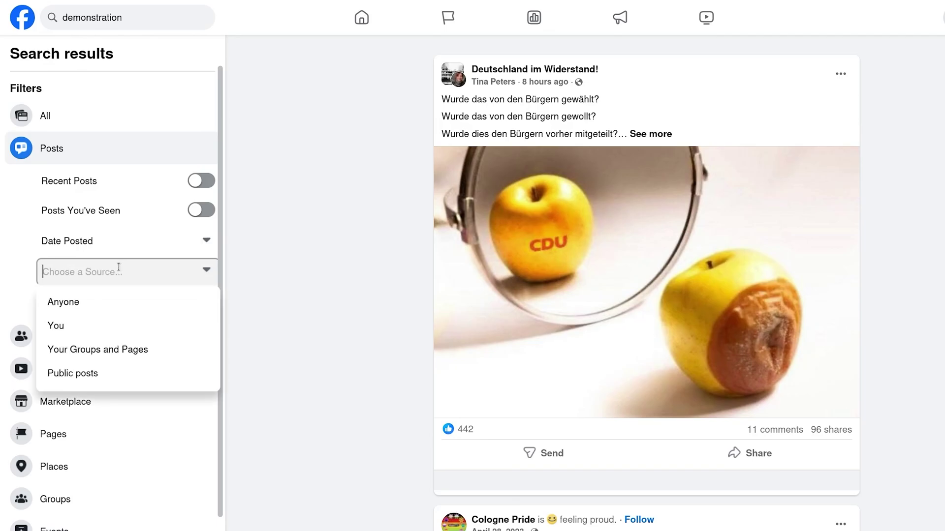
click(101, 373)
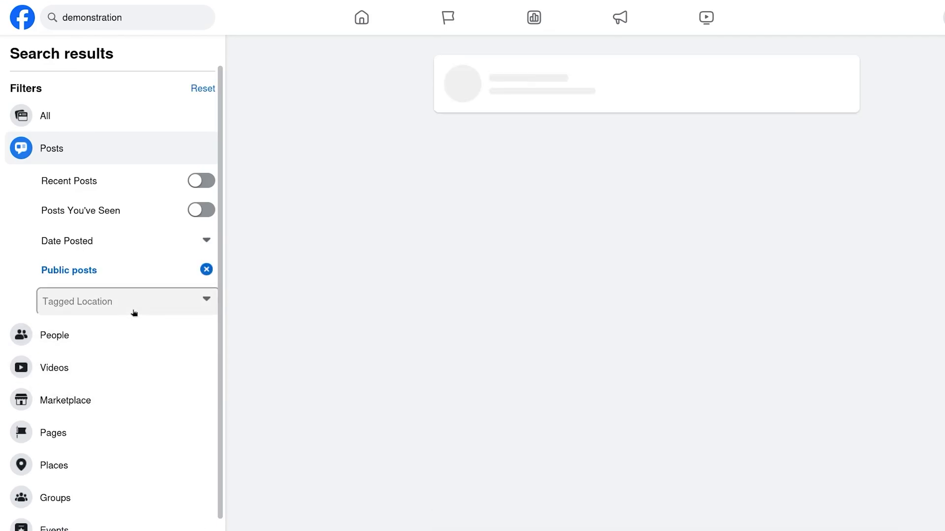
click(133, 310)
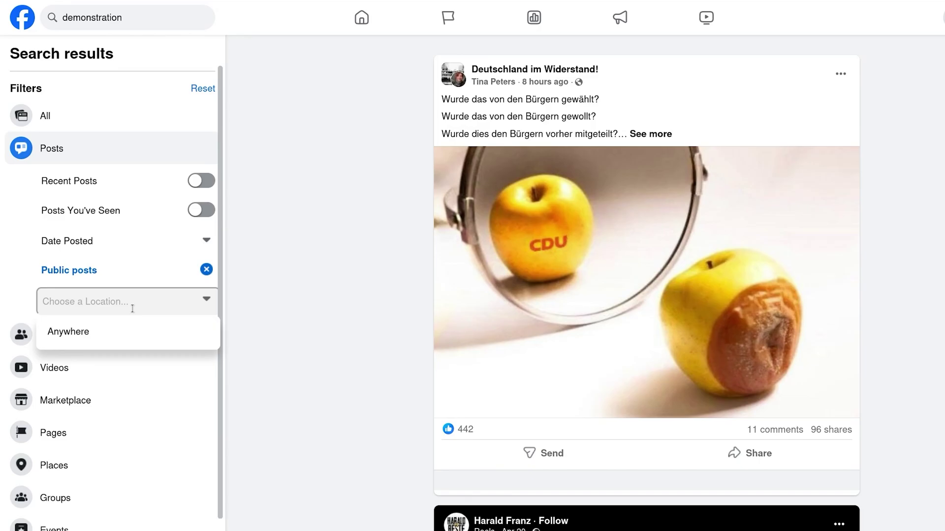
text(hamburg)
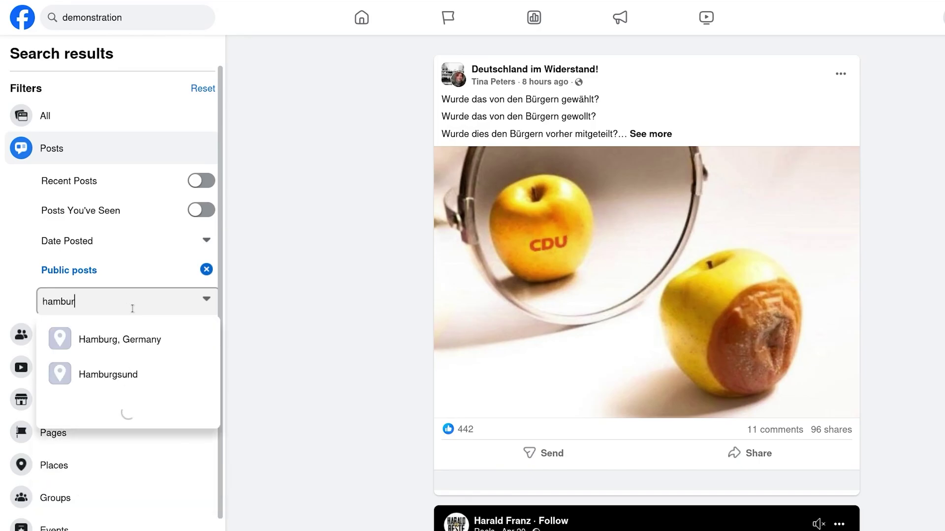
click(111, 337)
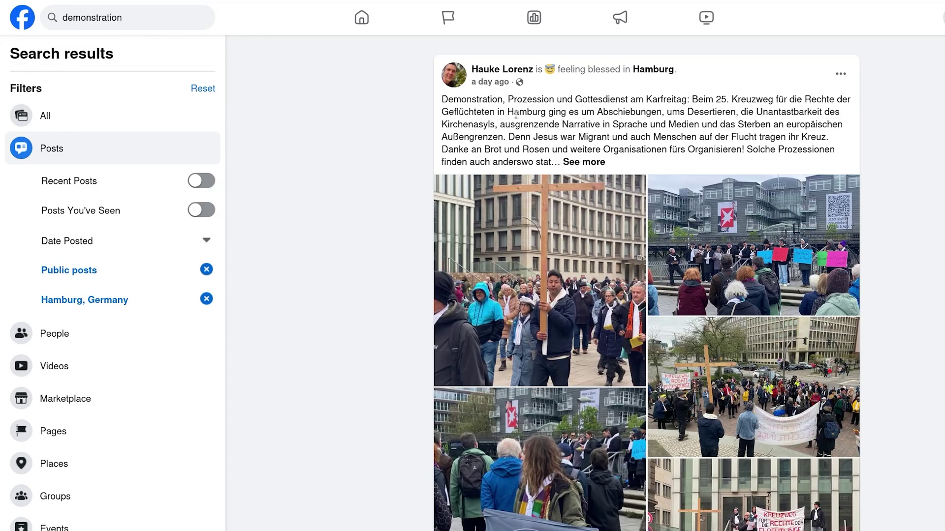
- Scroll through the public Hamburg demonstration posts, including a SAT.1 REGIONAL Fridays for Future video
scroll(537, 125, down, 6)
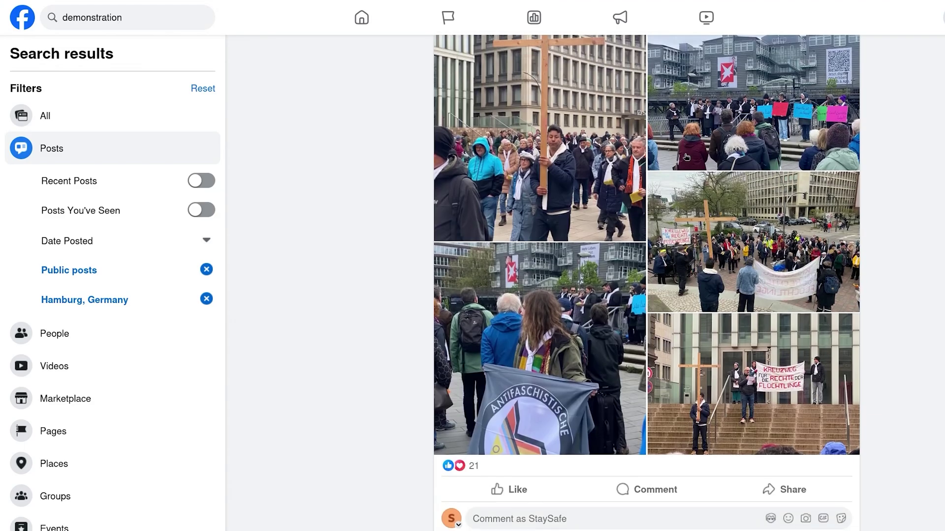
scroll(584, 191, up, 6)
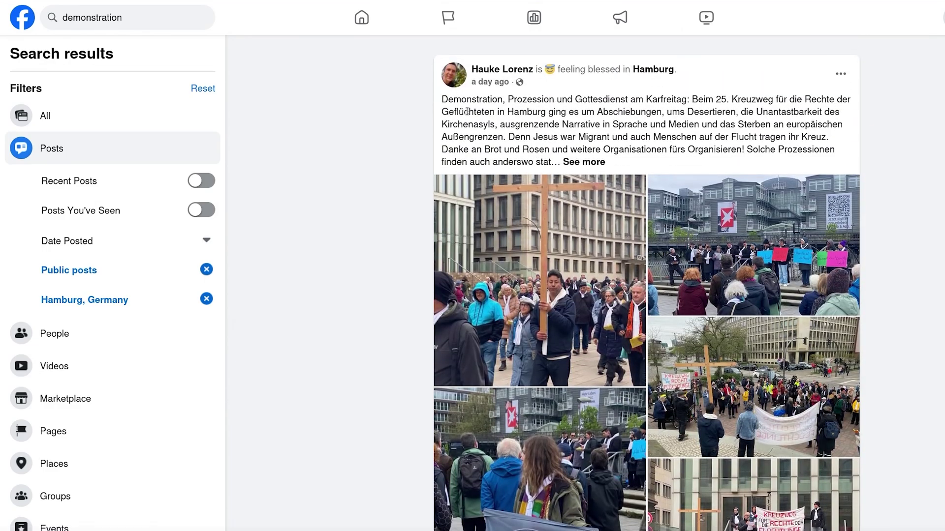
mouse_move(457, 82)
scroll(802, 224, down, 3)
scroll(729, 210, up, 3)
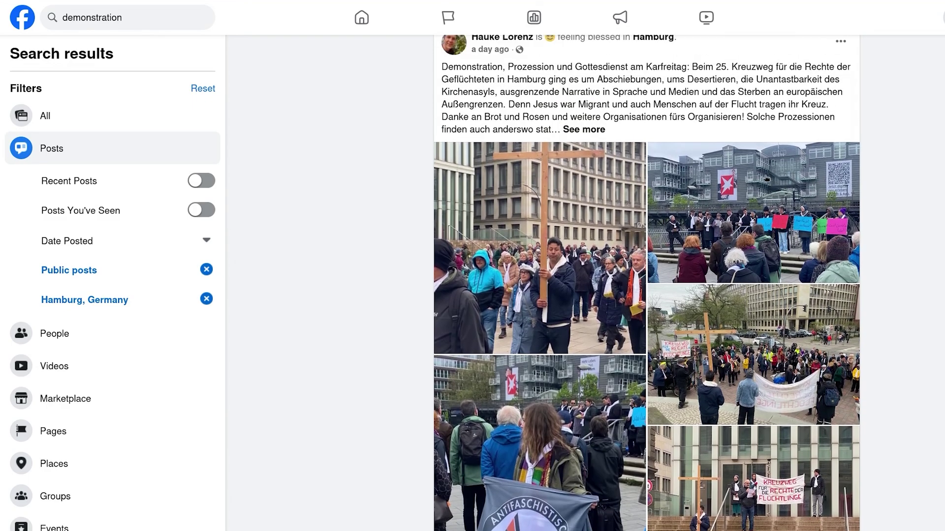
scroll(658, 230, down, 9)
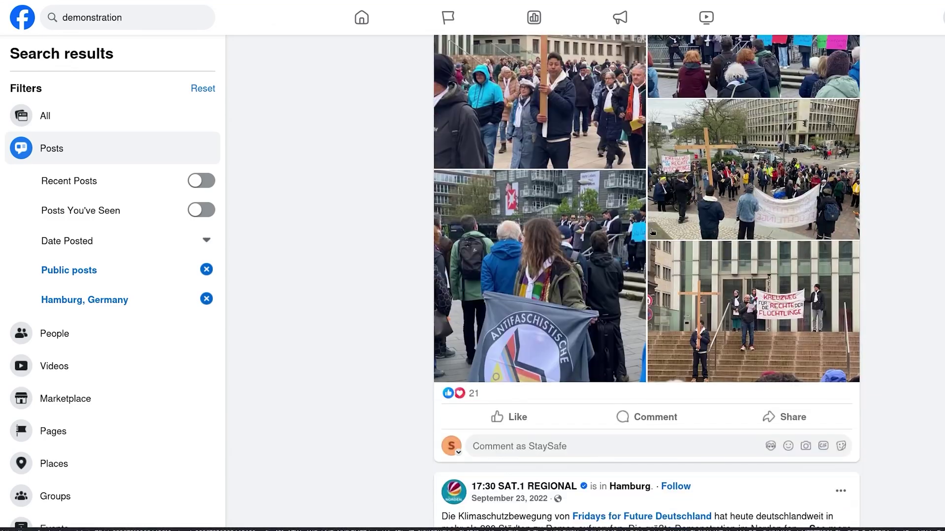
scroll(639, 238, down, 3)
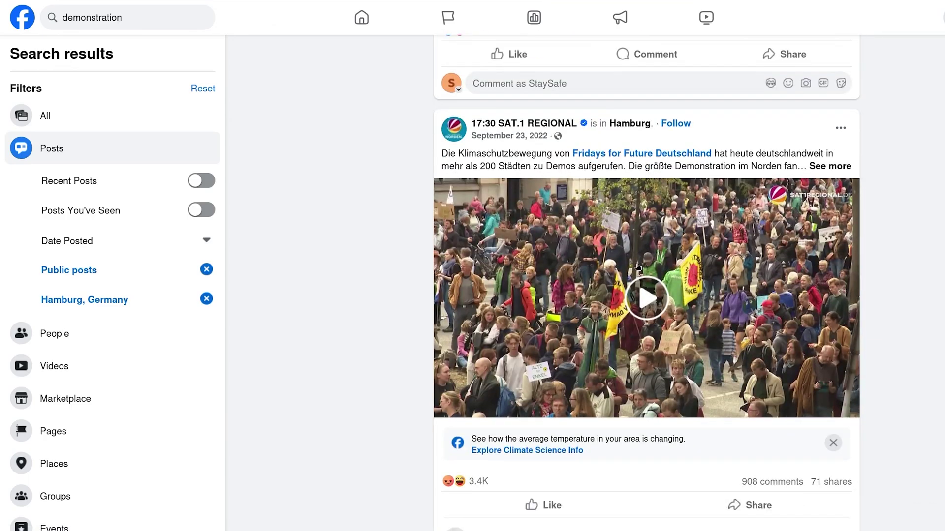
scroll(637, 268, down, 1)
scroll(627, 251, down, 6)
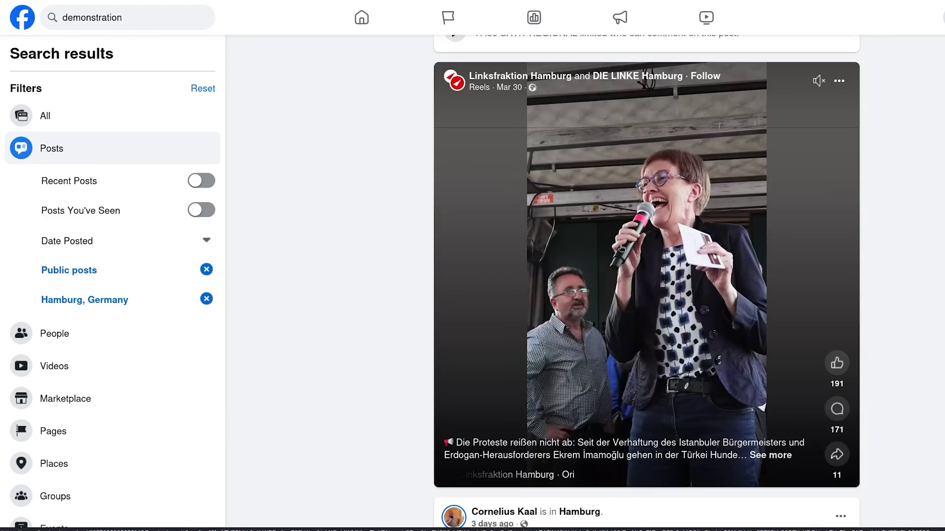
scroll(525, 324, up, 4)
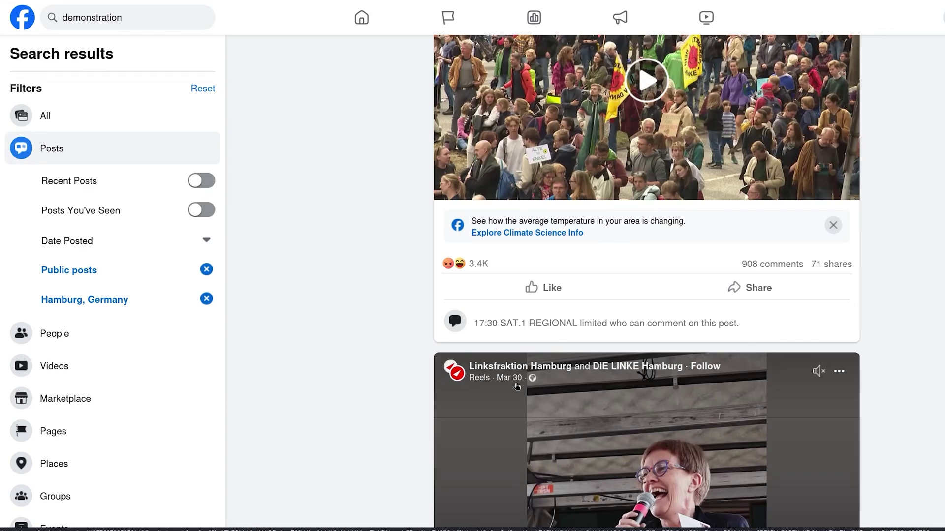
scroll(541, 266, up, 4)
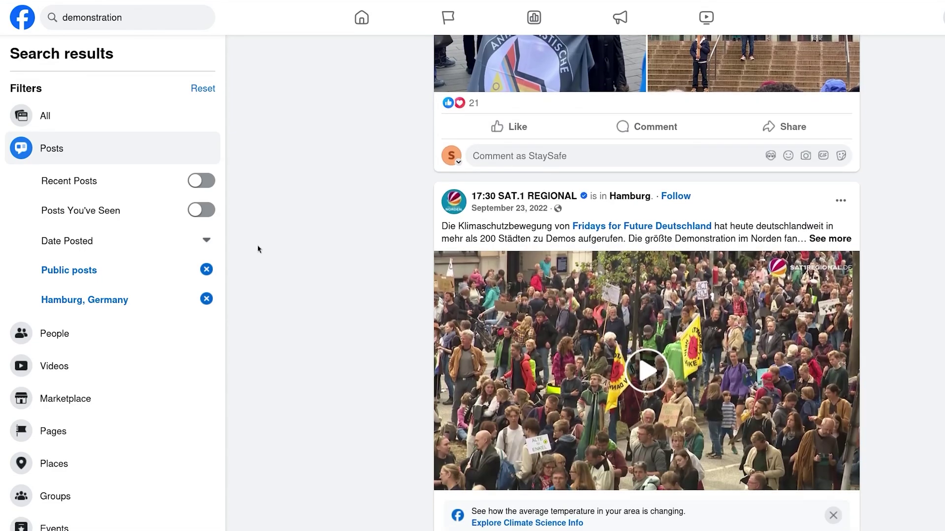
- Limit the Hamburg demonstration posts to 2025 and scroll further down
click(195, 242)
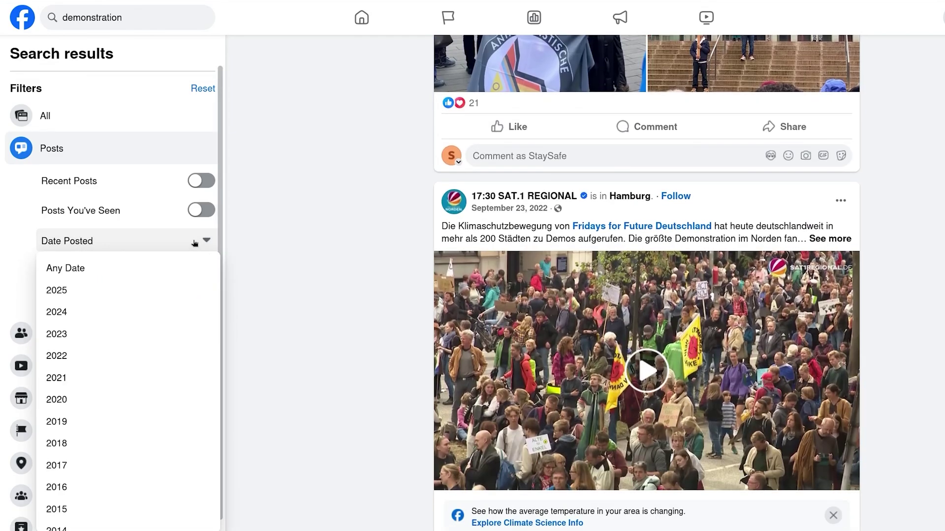
click(123, 294)
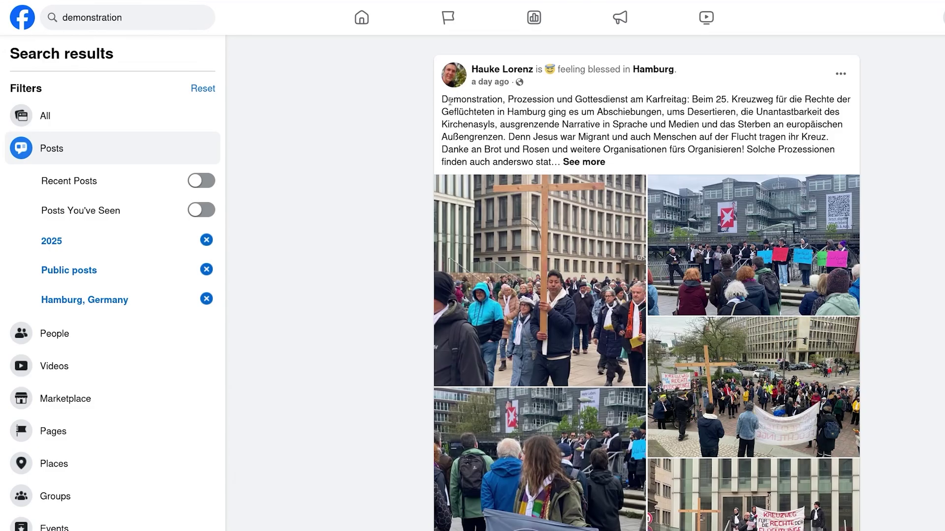
scroll(450, 101, down, 20)
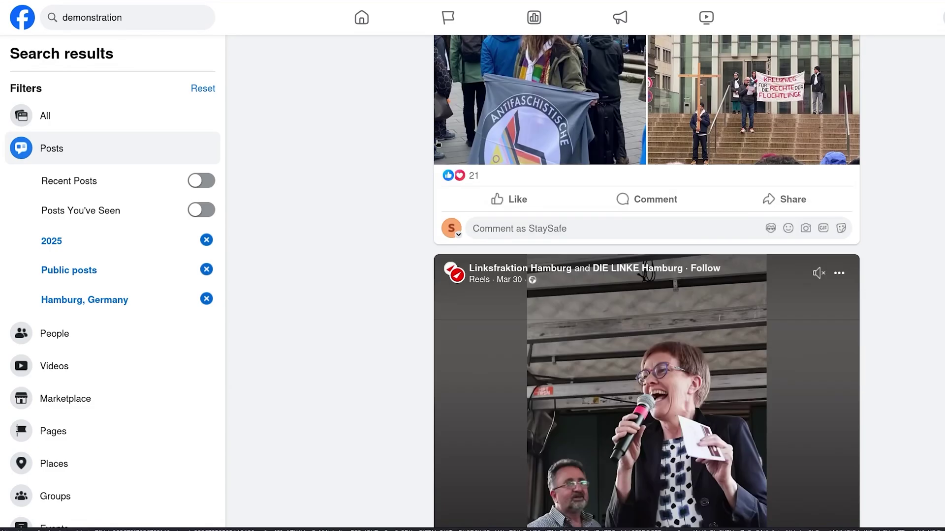
scroll(430, 143, down, 2)
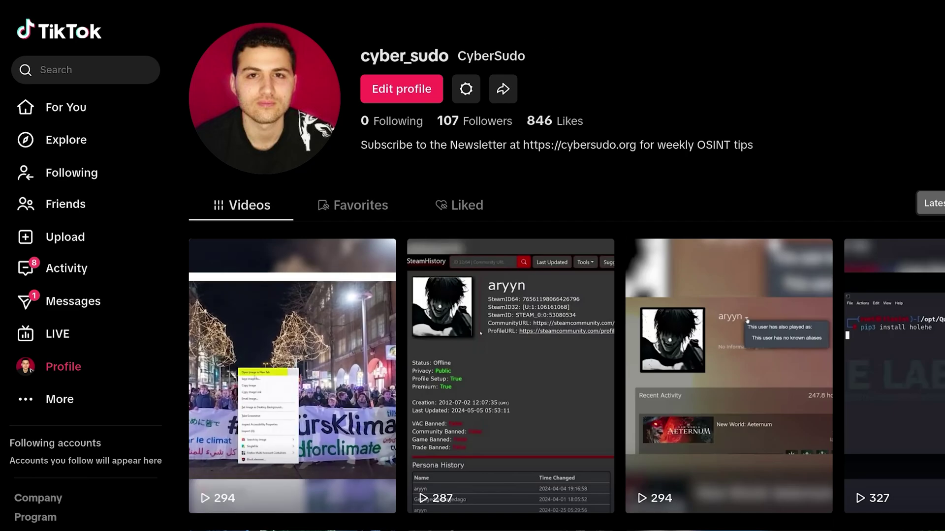
- Search TikTok for 'demonstration hamburg'
click(88, 70)
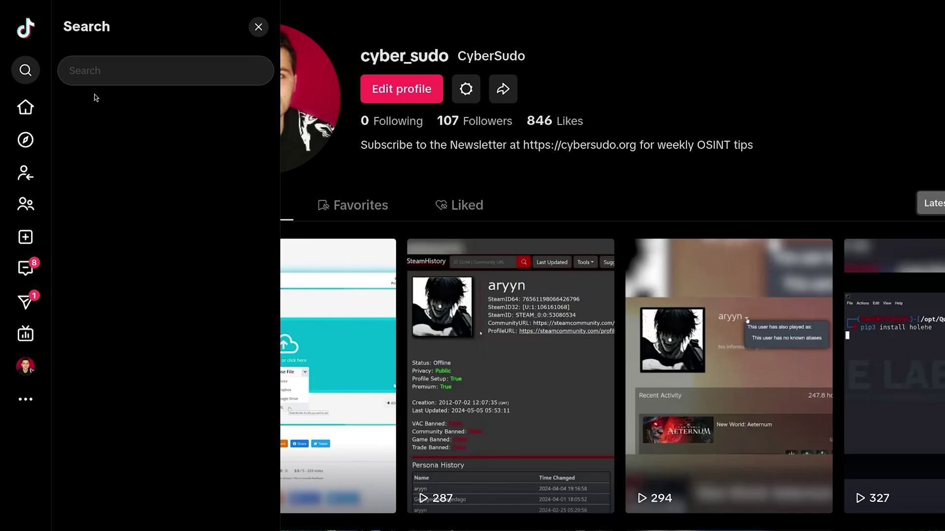
text(demons)
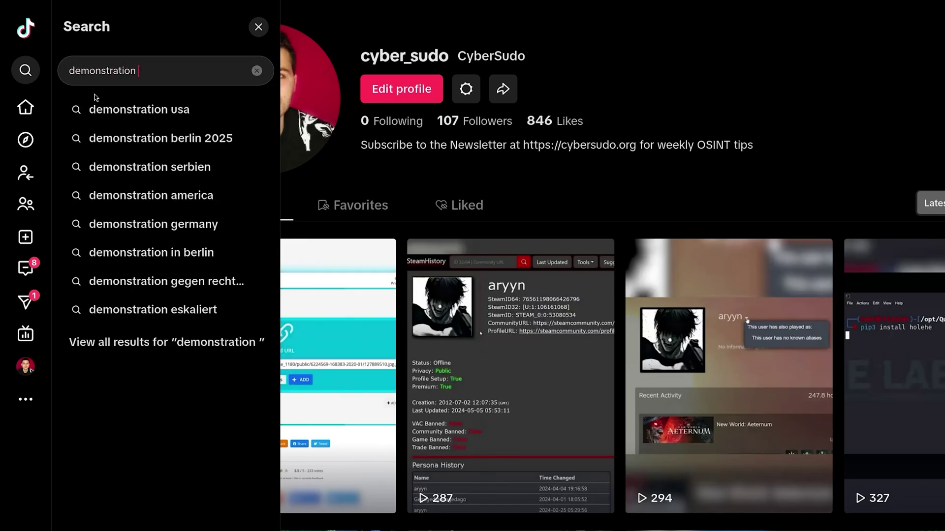
text(tration )
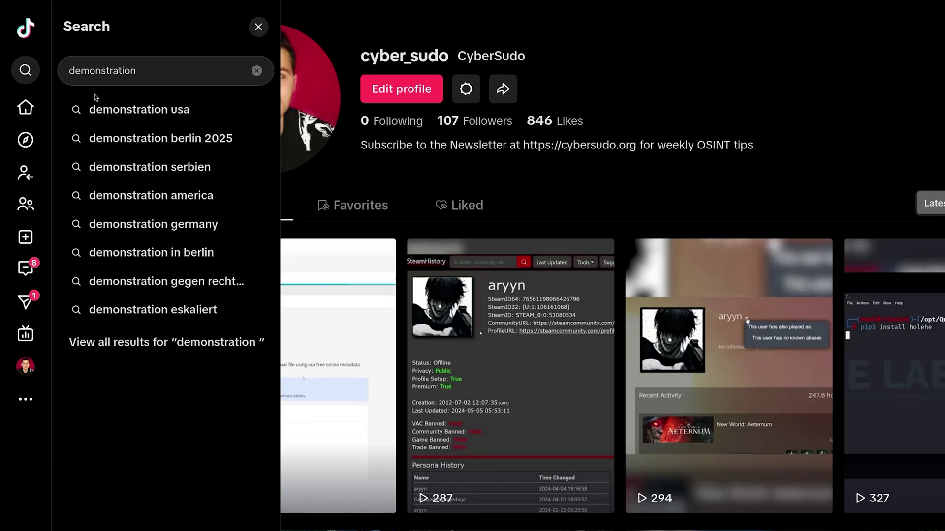
text(hamburg)
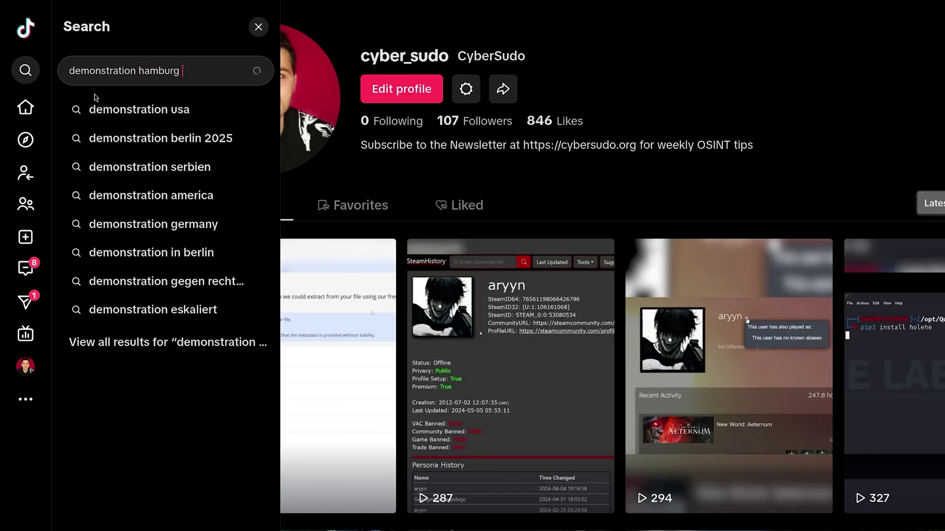
key(Return)
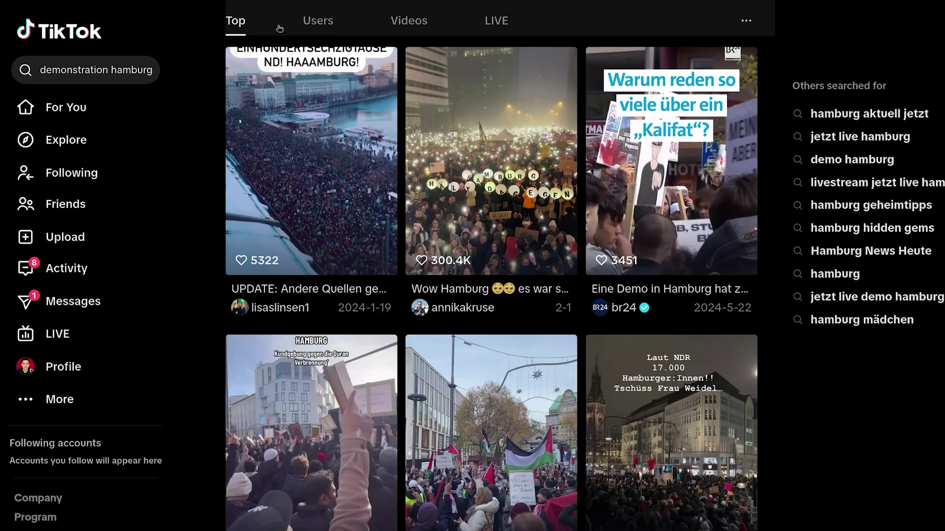
- Switch the 'demonstration hamburg' results to the Videos tab and scroll the grid
click(434, 20)
click(394, 20)
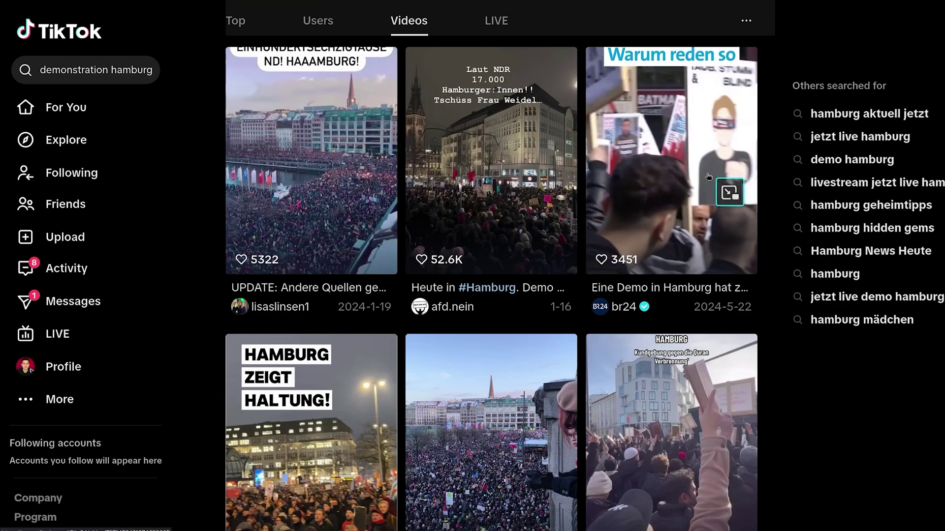
scroll(677, 150, down, 2)
scroll(677, 150, down, 3)
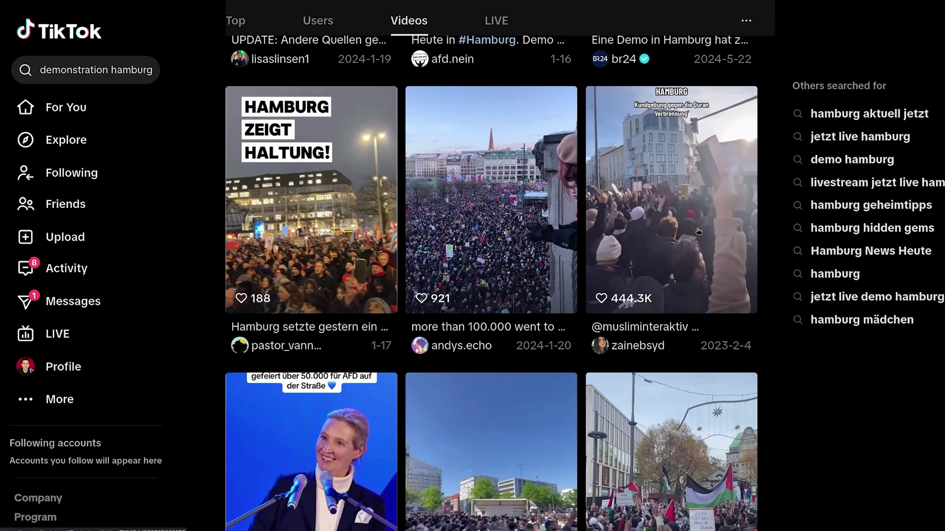
scroll(688, 207, up, 5)
- Change the query to 'demonstration hamburg #2025 2025' and search again
click(131, 72)
text(#)
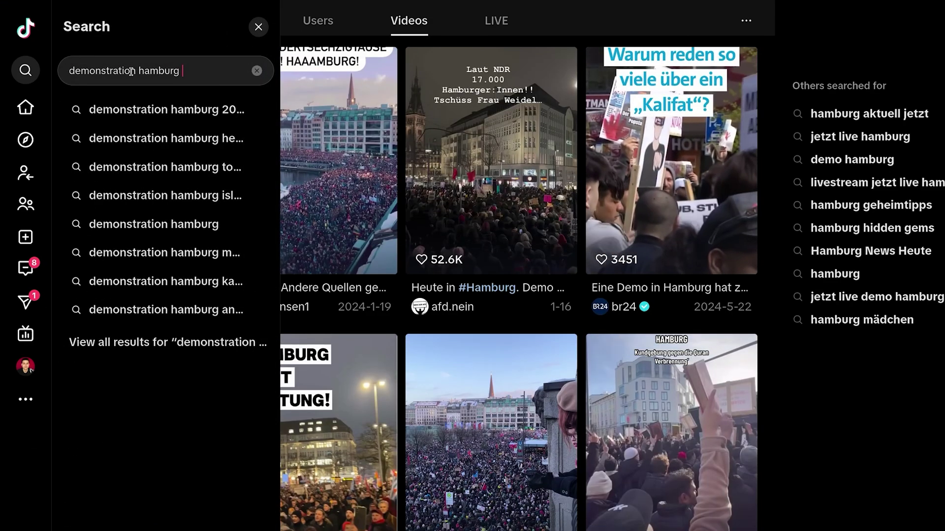
text(2025)
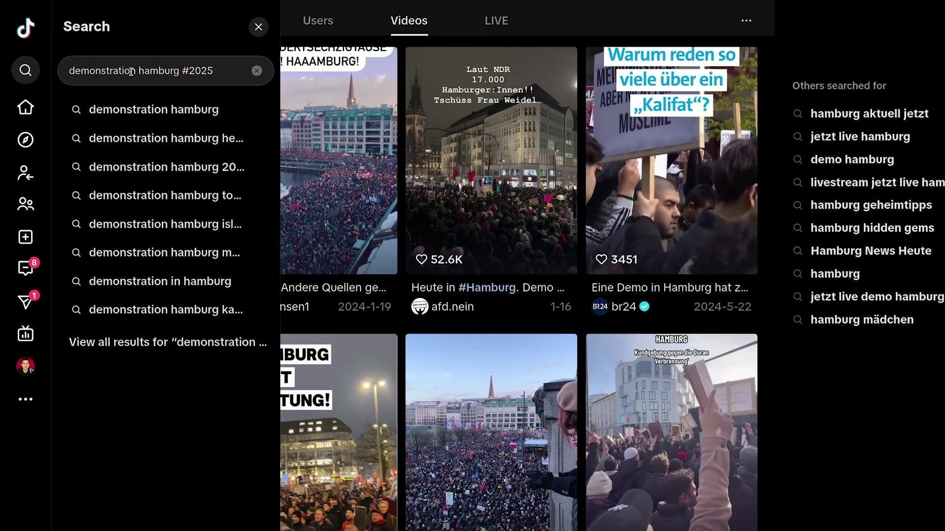
text( 2025)
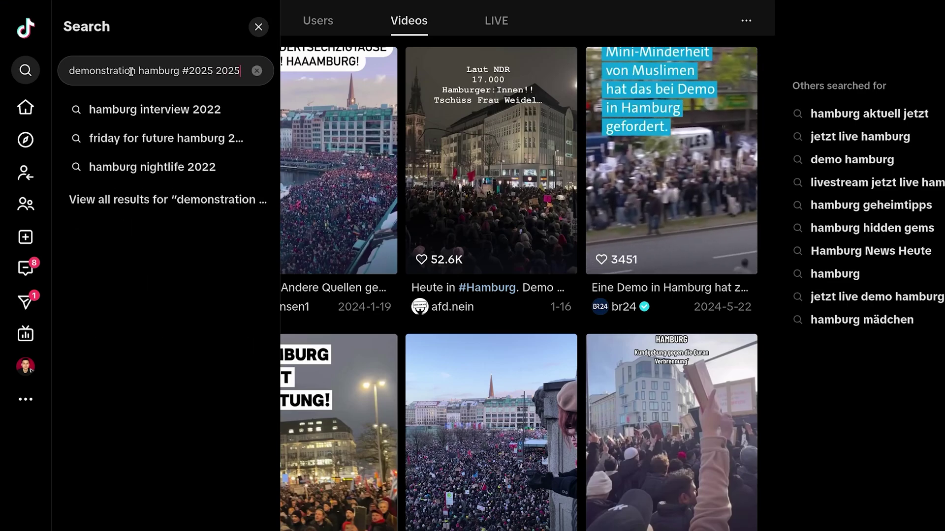
key(Return)
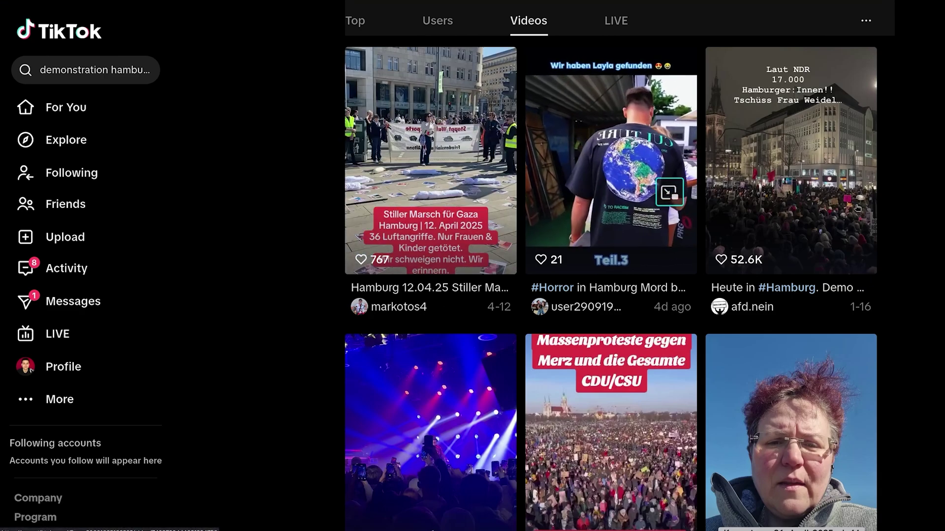
- Scroll through the TikTok Videos results and review the full search query
scroll(840, 184, down, 5)
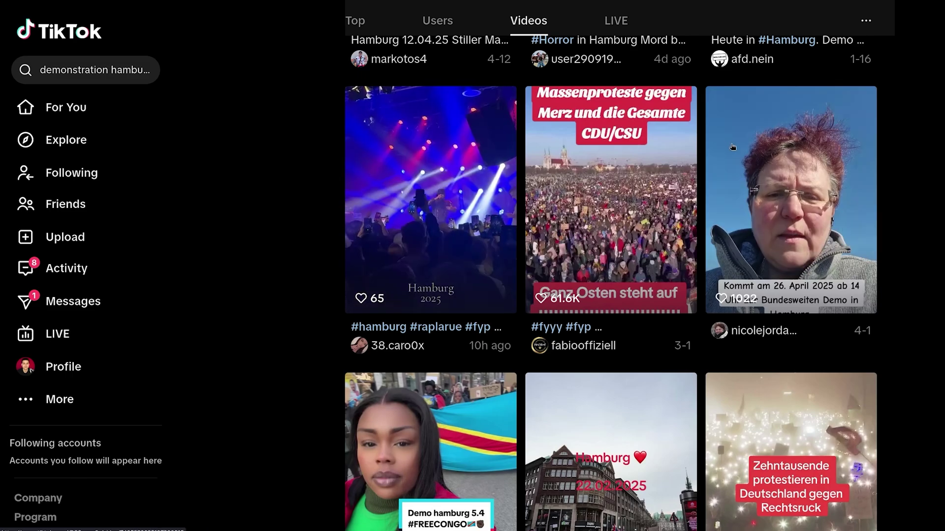
scroll(511, 181, down, 5)
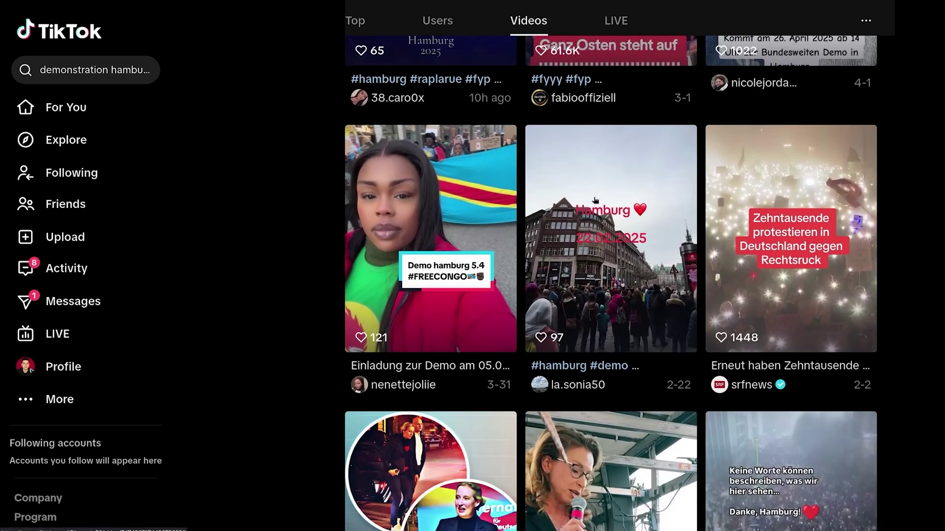
scroll(590, 200, down, 5)
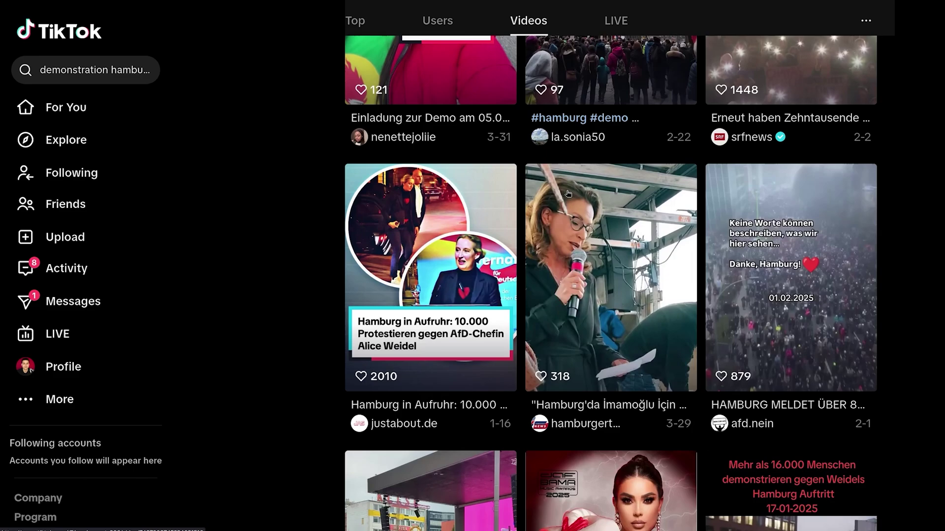
click(104, 73)
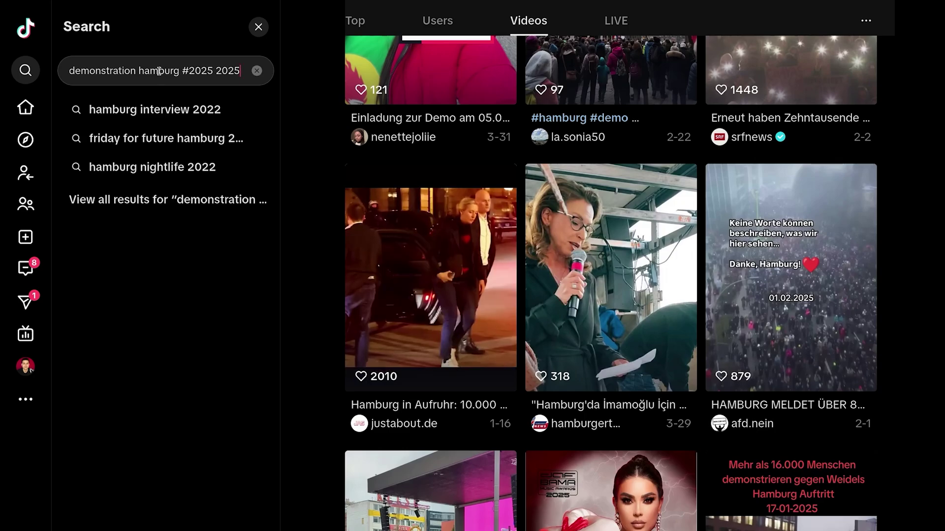
- Open the '#hamburg #demo' video from 22.02.2025 to view its details and 3 comments
scroll(754, 169, up, 10)
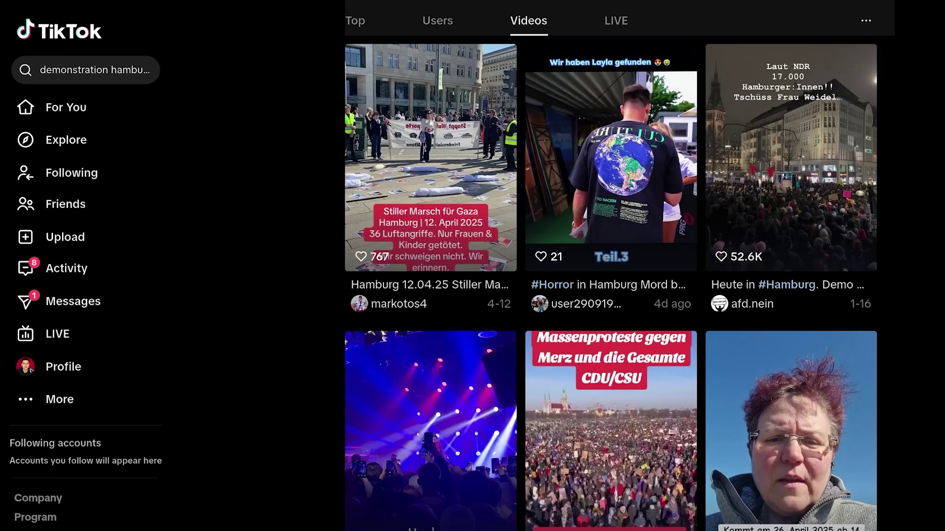
scroll(755, 169, down, 5)
scroll(497, 205, down, 5)
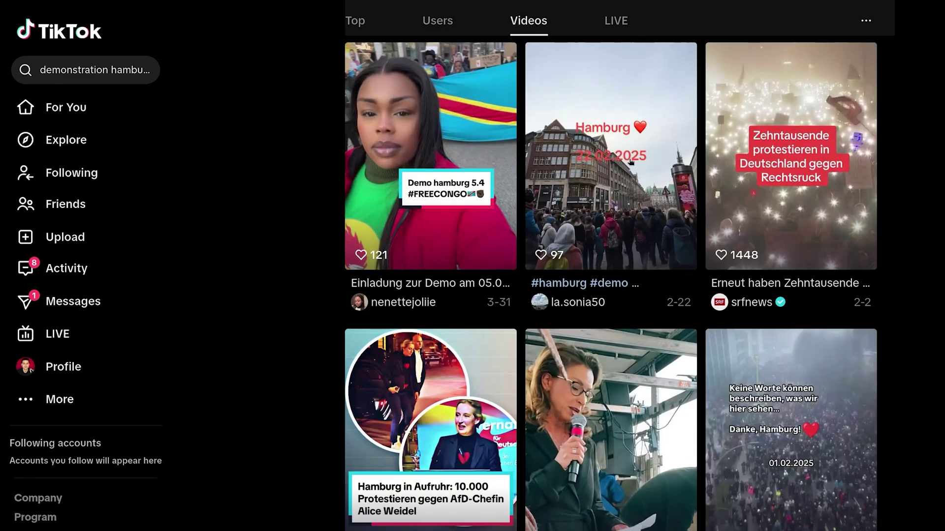
click(610, 147)
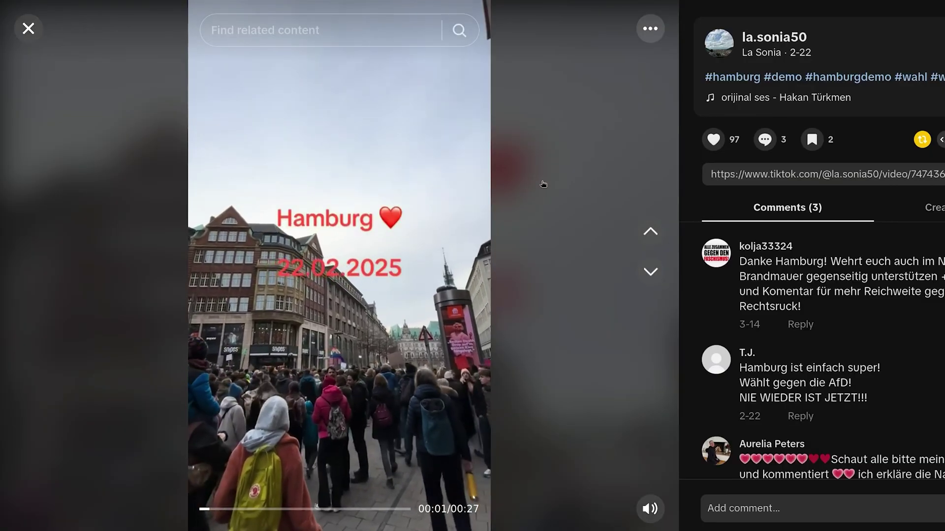
- Pause the Hamburg demo video and close it to return to the demonstration hamburg results
click(542, 185)
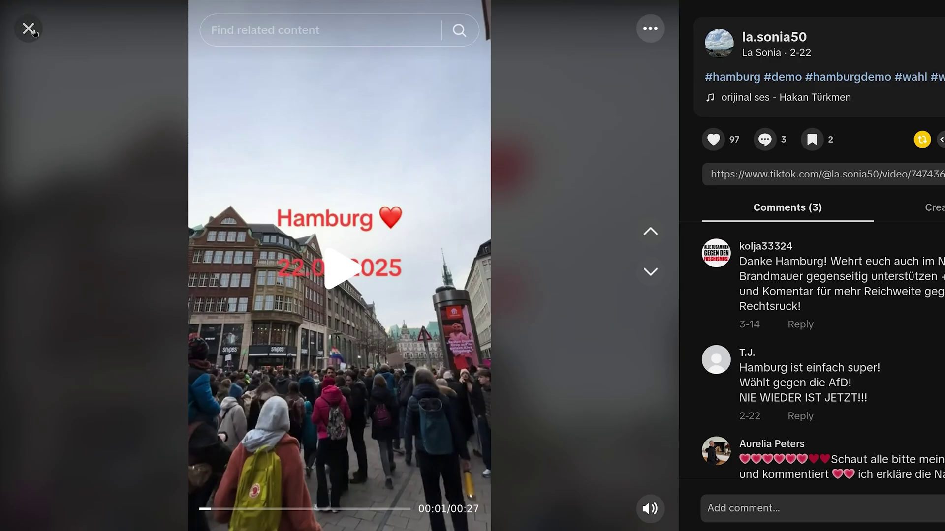
key(Escape)
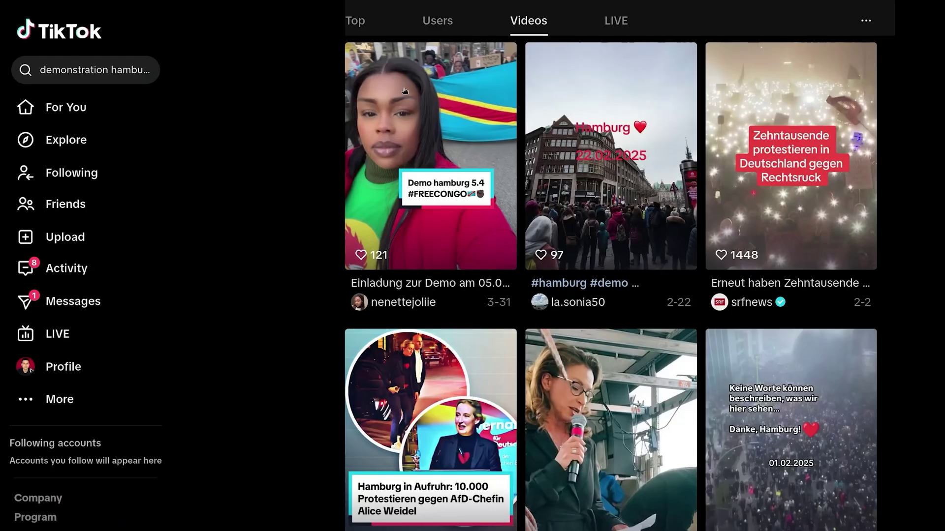
- Review the 'demonstration hamburg #2025 2025' query, then browse further down the Hamburg protest videos
click(121, 67)
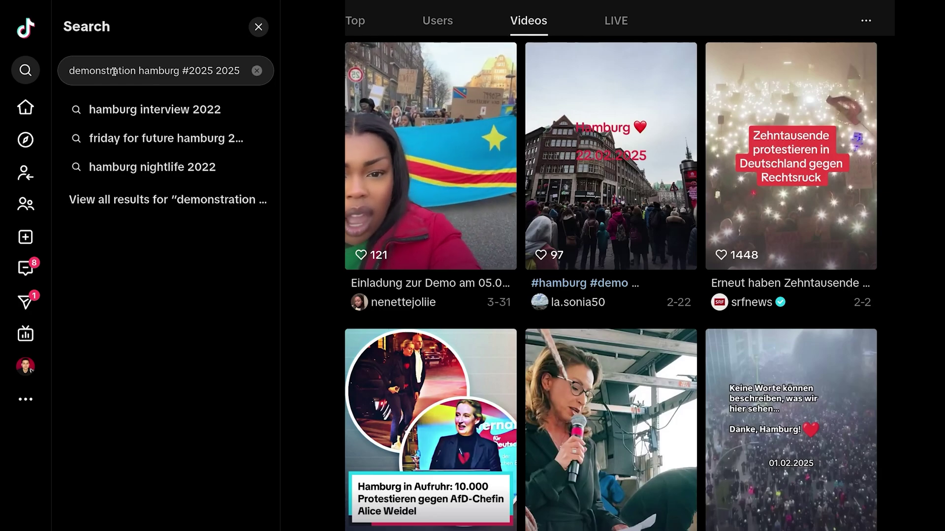
click(881, 121)
scroll(881, 122, down, 4)
scroll(881, 124, down, 3)
scroll(882, 125, up, 2)
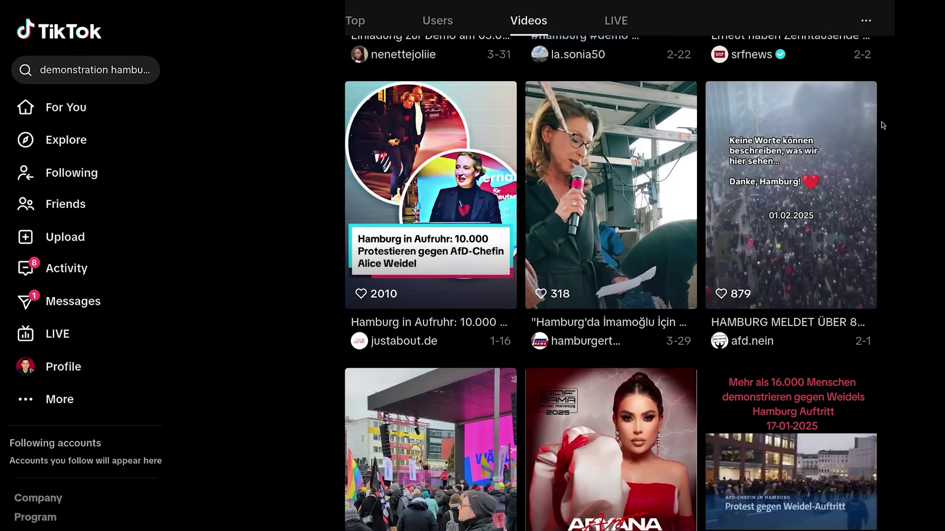
scroll(915, 125, down, 2)
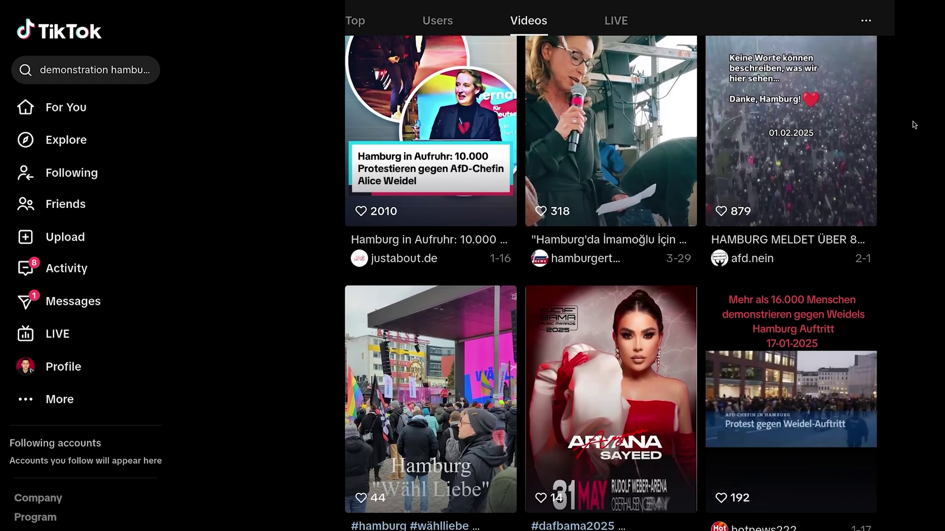